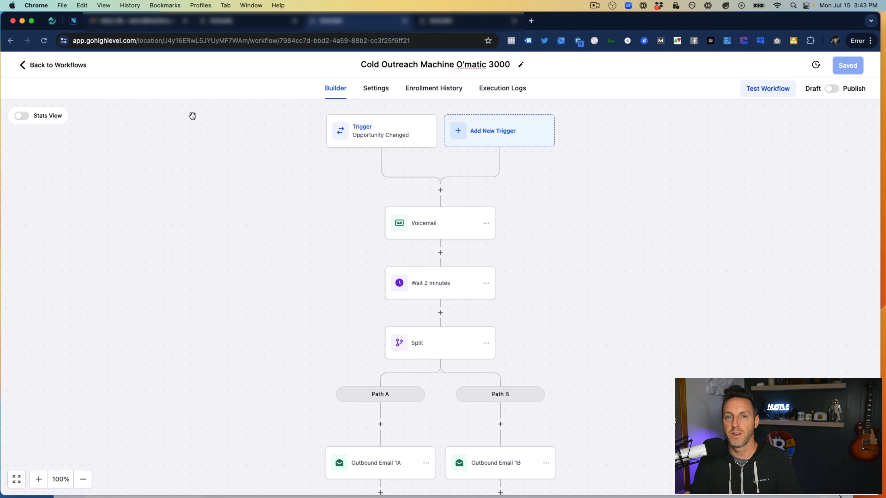
Examine the pipeline and stage filters of the Opportunity Changed trigger, closing its settings without changes
{"action": "left_click", "coordinate": [370, 135]}
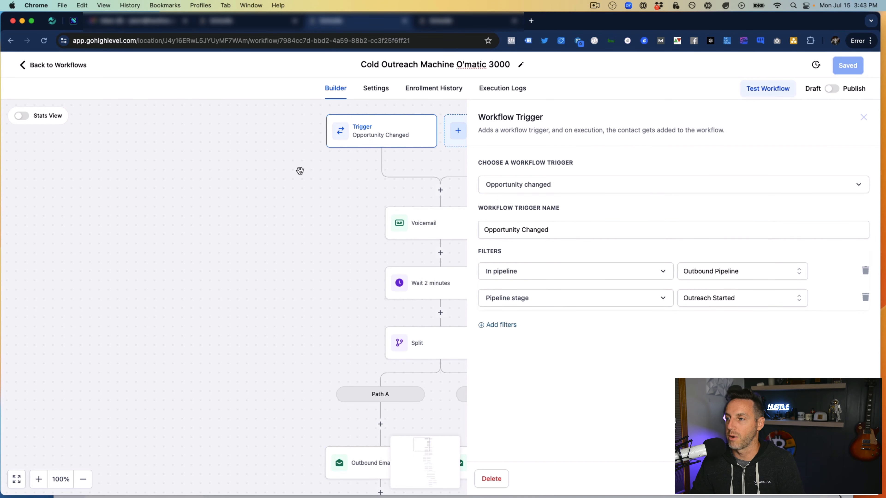
{"action": "left_click", "coordinate": [300, 171]}
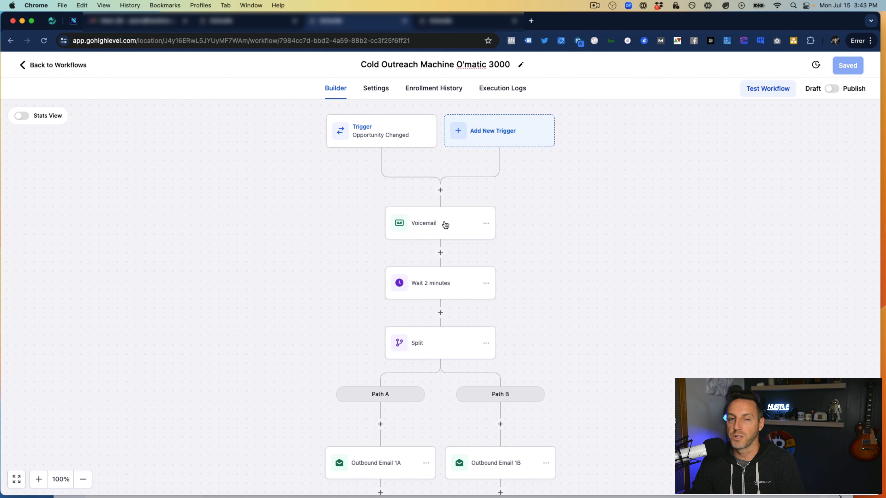
{"action": "left_click", "coordinate": [405, 121]}
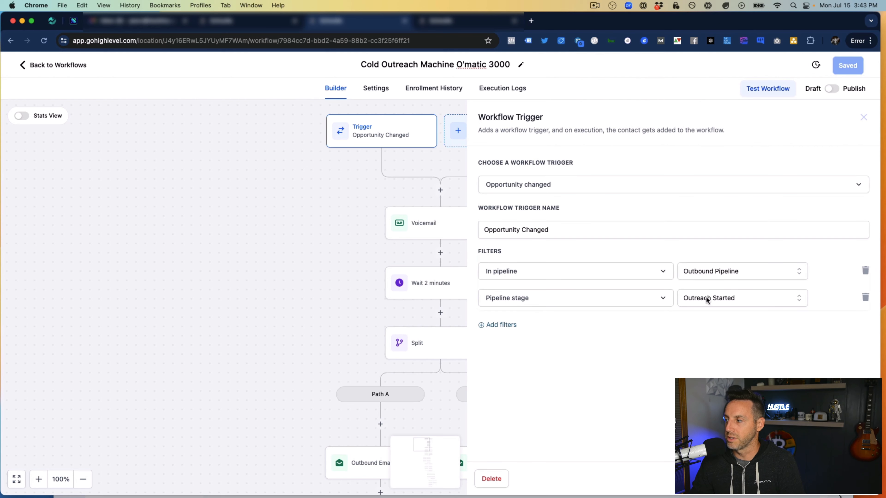
{"action": "left_click", "coordinate": [332, 237]}
Look over the Outbound Pipeline's stages on the Opportunities board, and return to the Cold Outreach Machine O'matic 3000 workflow
{"action": "left_click", "coordinate": [454, 22]}
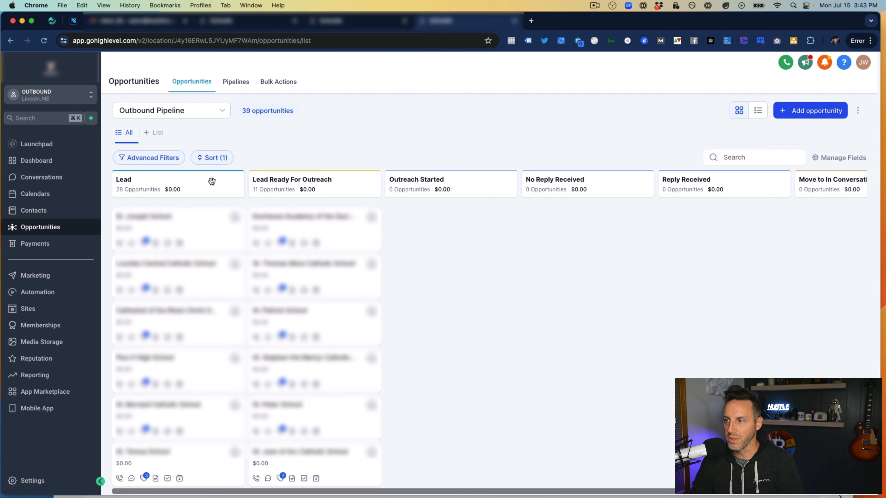
{"action": "mouse_move", "coordinate": [294, 219]}
{"action": "left_mouse_down"}
{"action": "mouse_move", "coordinate": [437, 215]}
{"action": "mouse_move", "coordinate": [265, 196]}
{"action": "mouse_move", "coordinate": [378, 224]}
{"action": "mouse_move", "coordinate": [293, 220]}
{"action": "left_mouse_up"}
{"action": "left_click", "coordinate": [360, 26]}
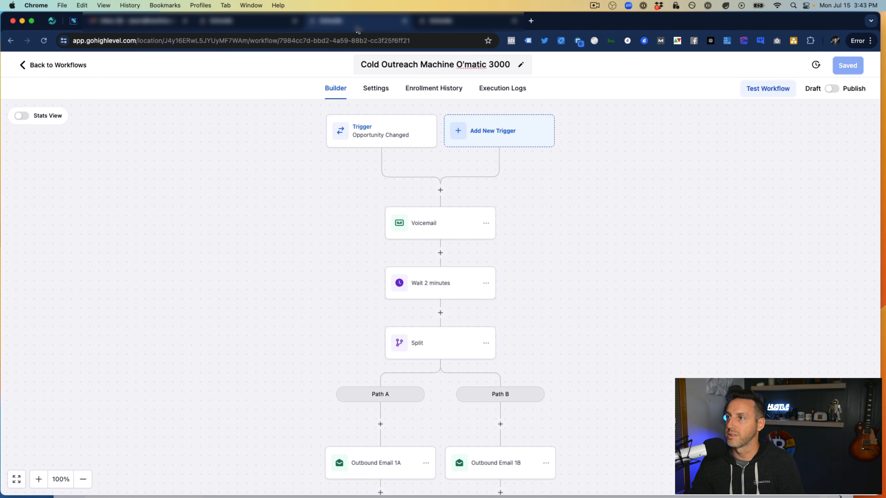
Inspect the Voicemail action's settings and its attached audio file, and close them
{"action": "scroll", "coordinate": [429, 186], "scroll_direction": "down", "scroll_amount": 2}
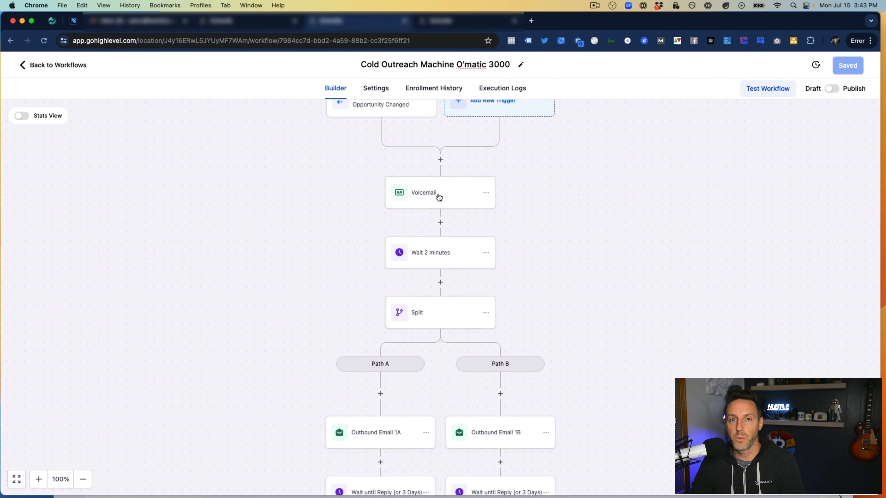
{"action": "left_click", "coordinate": [441, 191]}
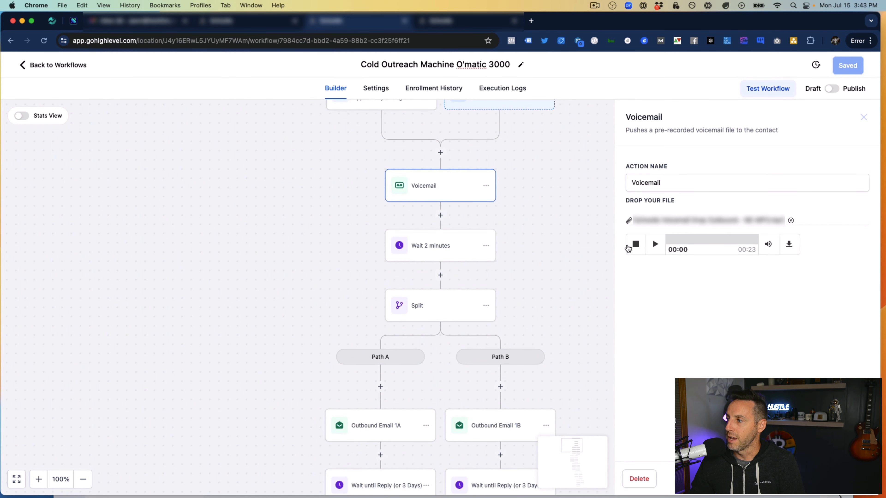
{"action": "left_click", "coordinate": [585, 239]}
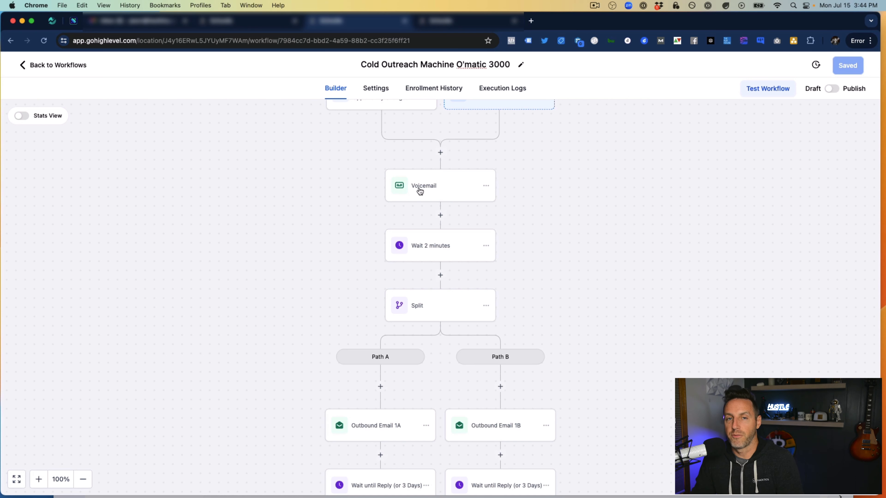
Follow the flow through the A/B split and inspect the Wait until Reply (or 3 Days) settings after Outbound Email 1A
{"action": "scroll", "coordinate": [418, 187], "scroll_direction": "down", "scroll_amount": 1}
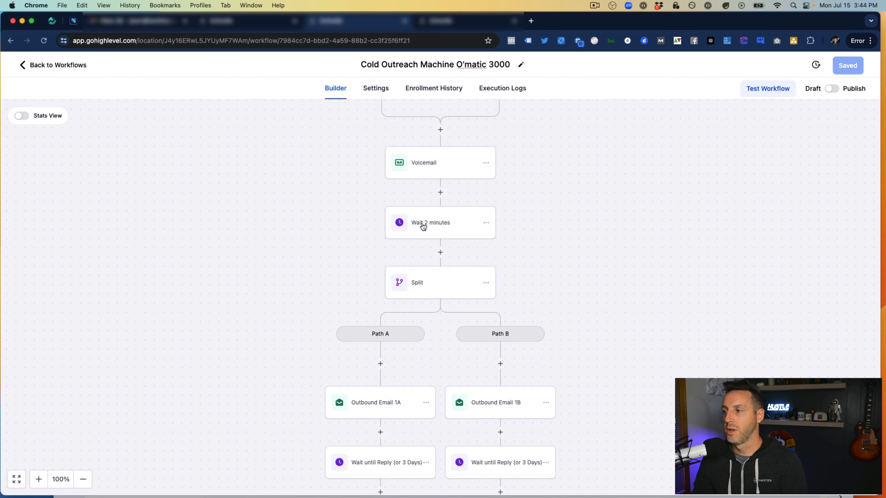
{"action": "scroll", "coordinate": [421, 225], "scroll_direction": "down", "scroll_amount": 2}
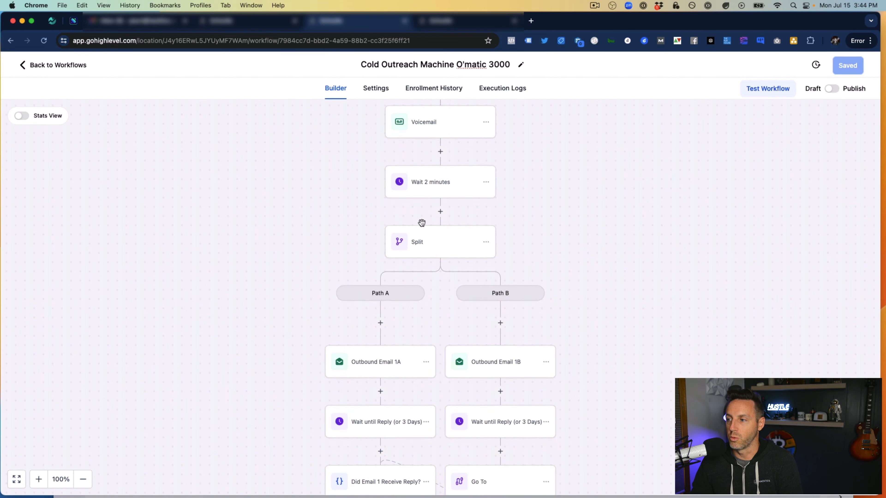
{"action": "scroll", "coordinate": [424, 239], "scroll_direction": "down", "scroll_amount": 1}
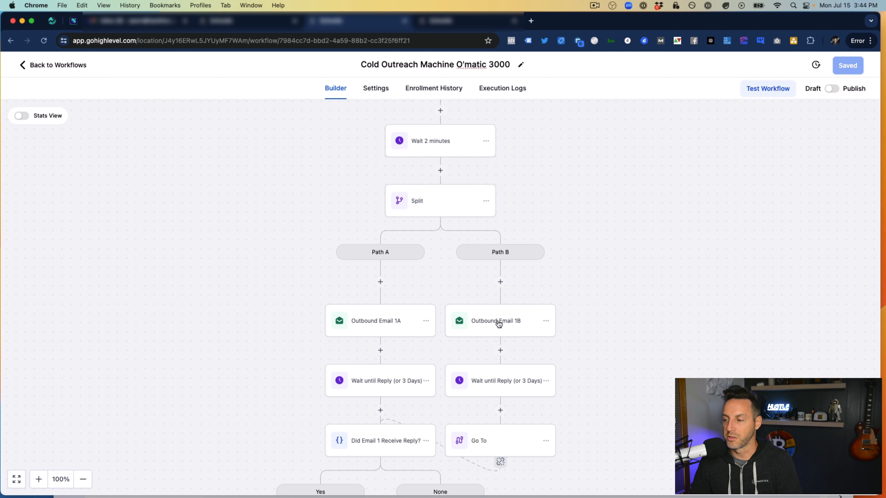
{"action": "scroll", "coordinate": [485, 311], "scroll_direction": "down", "scroll_amount": 5}
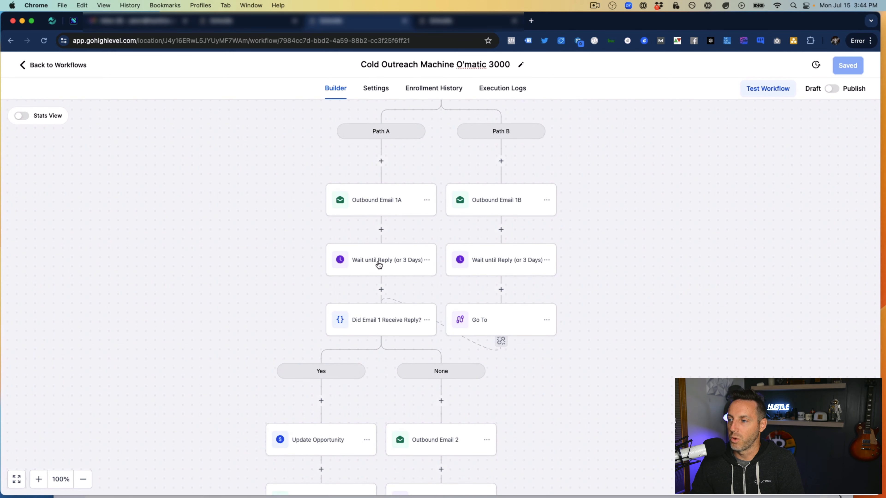
{"action": "scroll", "coordinate": [428, 261], "scroll_direction": "down", "scroll_amount": 2}
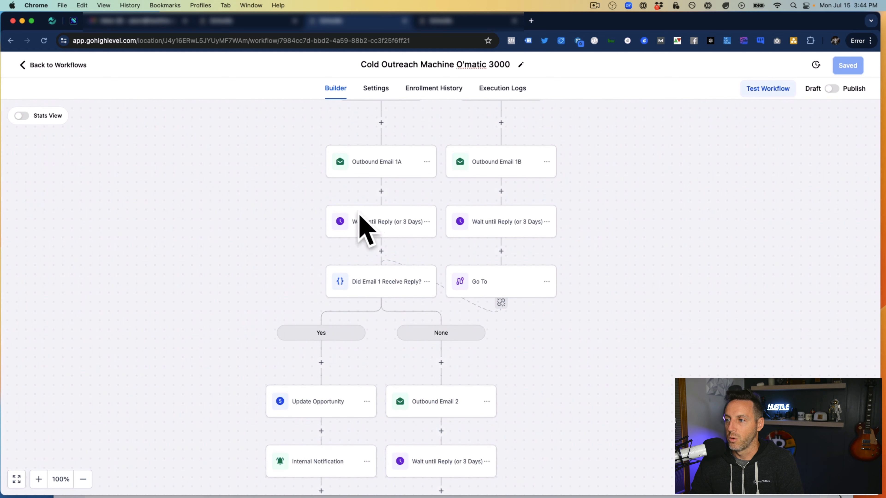
{"action": "left_click", "coordinate": [376, 220]}
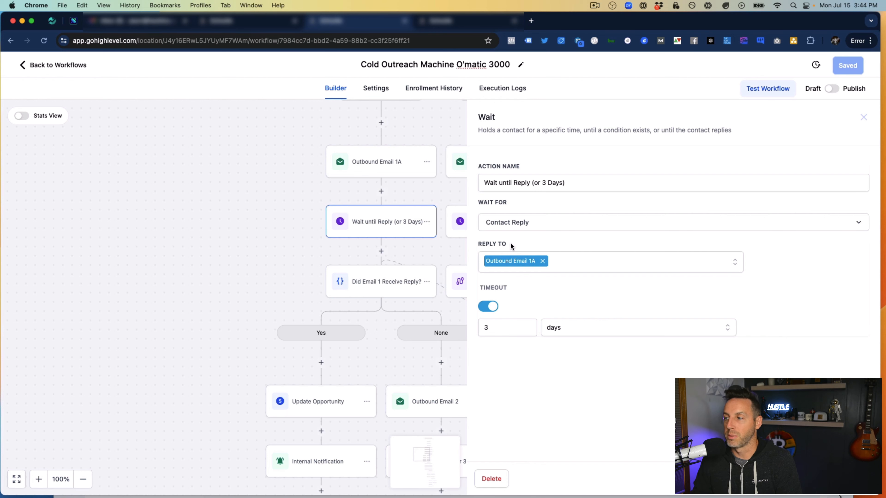
{"action": "left_click", "coordinate": [287, 247]}
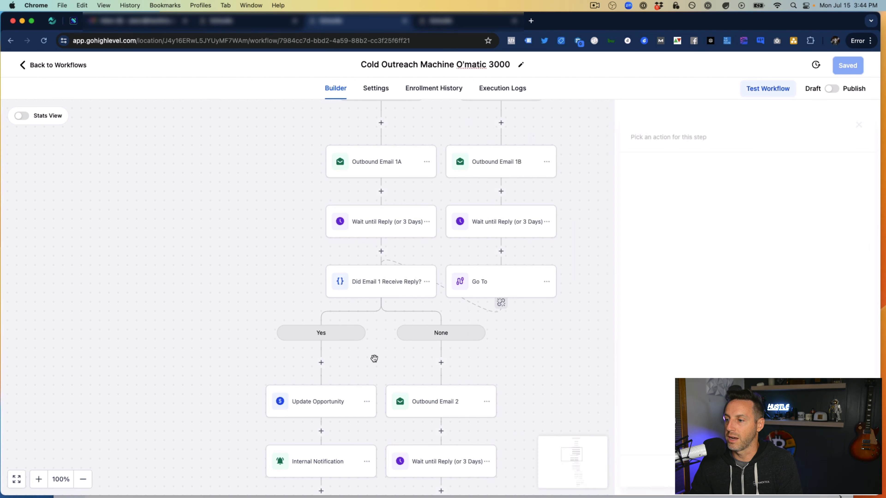
Inspect the Update Opportunity and Internal Notification settings, including the alert message, on the Yes branch of the Email 1 reply check
{"action": "scroll", "coordinate": [371, 343], "scroll_direction": "down", "scroll_amount": 2}
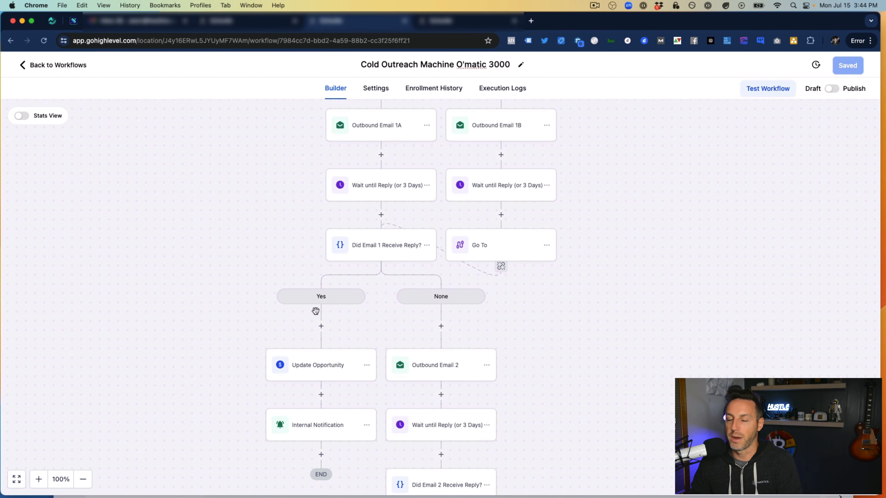
{"action": "scroll", "coordinate": [329, 366], "scroll_direction": "down", "scroll_amount": 2}
{"action": "scroll", "coordinate": [330, 366], "scroll_direction": "down", "scroll_amount": 1}
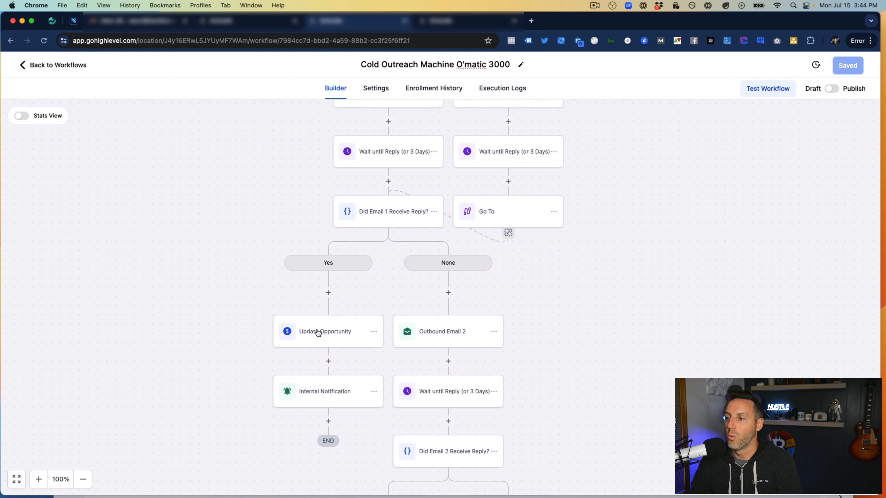
{"action": "left_click", "coordinate": [318, 333]}
{"action": "scroll", "coordinate": [615, 343], "scroll_direction": "down", "scroll_amount": 1}
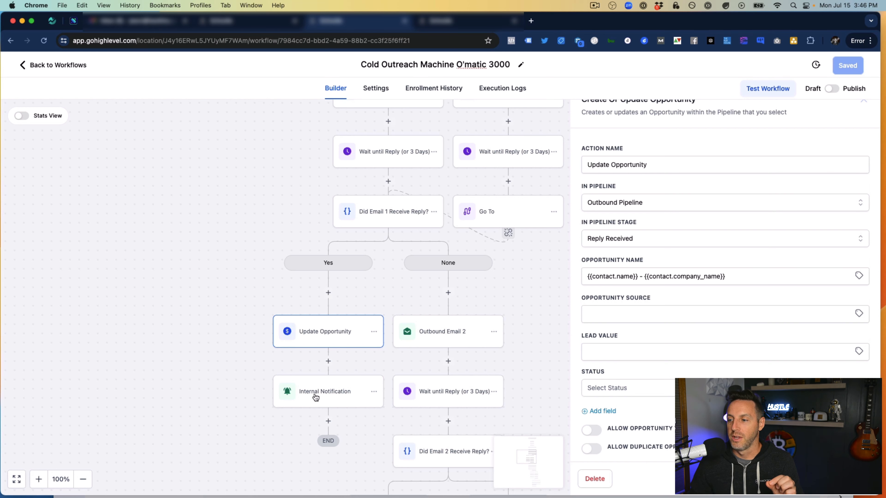
{"action": "left_click", "coordinate": [337, 382]}
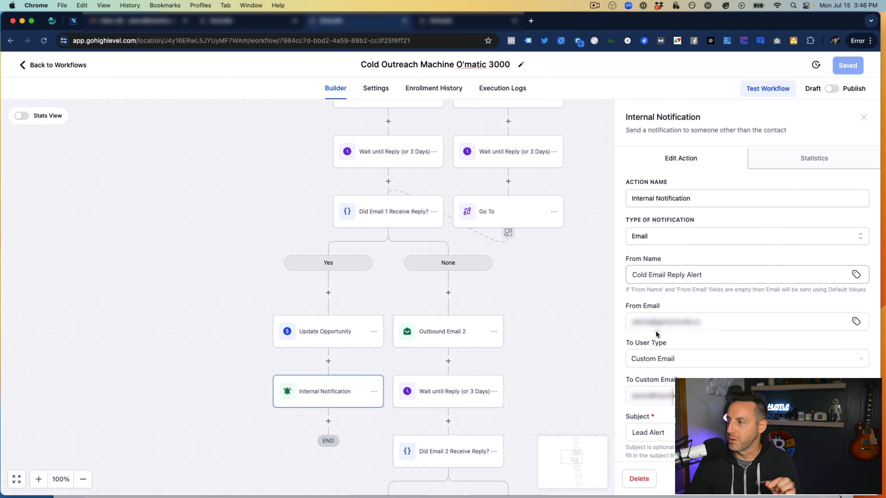
{"action": "scroll", "coordinate": [683, 314], "scroll_direction": "down", "scroll_amount": 8}
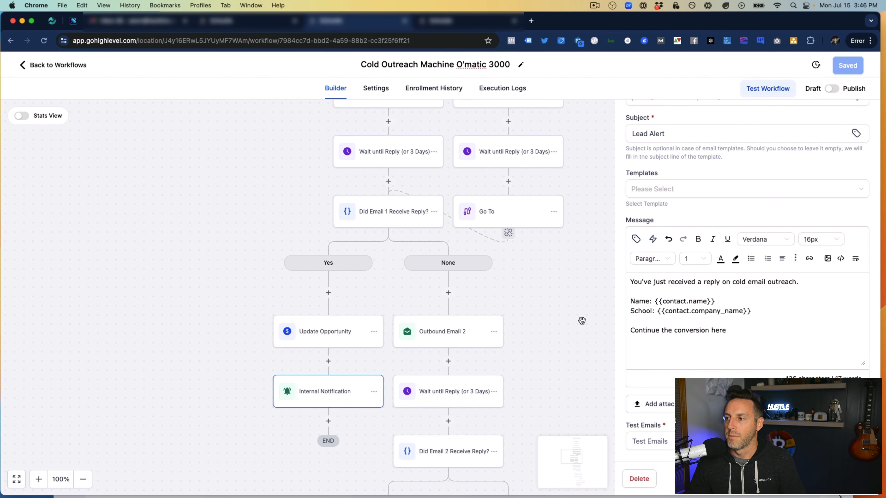
Inspect the branch condition of Did Email 1 Receive Reply? and close its settings
{"action": "scroll", "coordinate": [397, 272], "scroll_direction": "down", "scroll_amount": 3}
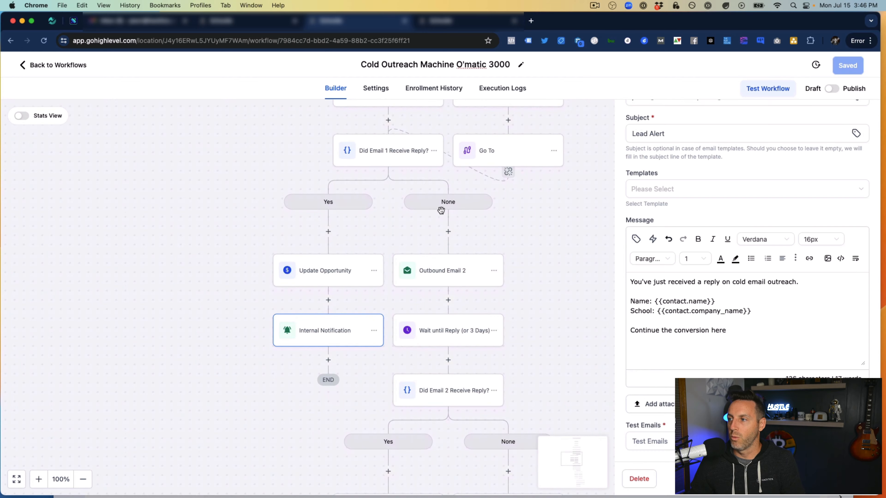
{"action": "left_click", "coordinate": [414, 155]}
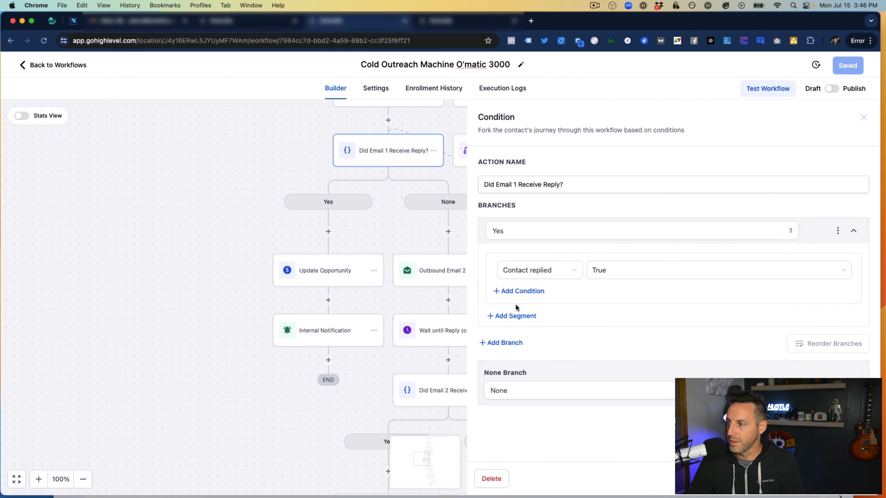
{"action": "left_click", "coordinate": [262, 155]}
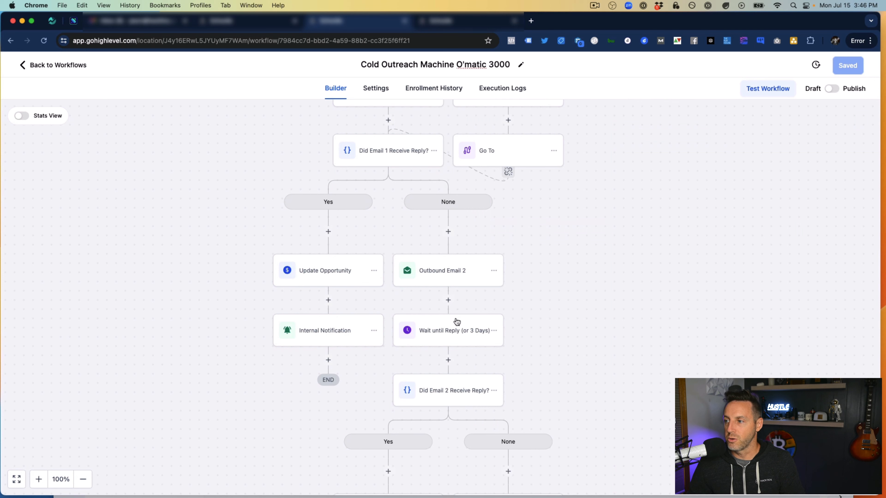
{"action": "scroll", "coordinate": [465, 271], "scroll_direction": "up", "scroll_amount": 2}
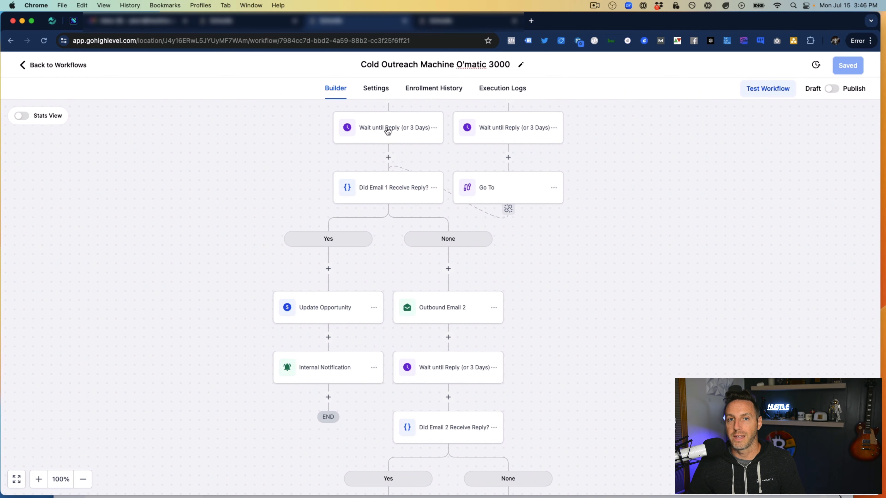
Examine the follow-up sequence from Outbound Email 2 through the Email 4 reply check, including the Yes and None branches
{"action": "scroll", "coordinate": [454, 258], "scroll_direction": "down", "scroll_amount": 3}
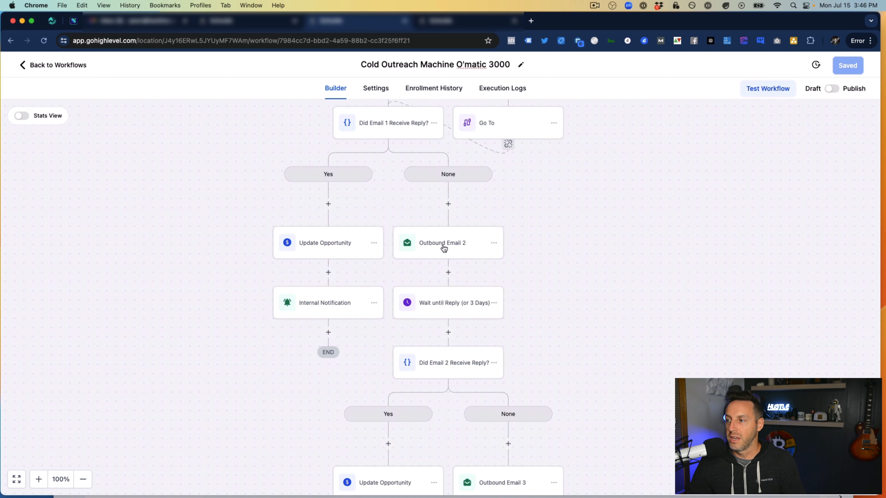
{"action": "scroll", "coordinate": [444, 248], "scroll_direction": "down", "scroll_amount": 1}
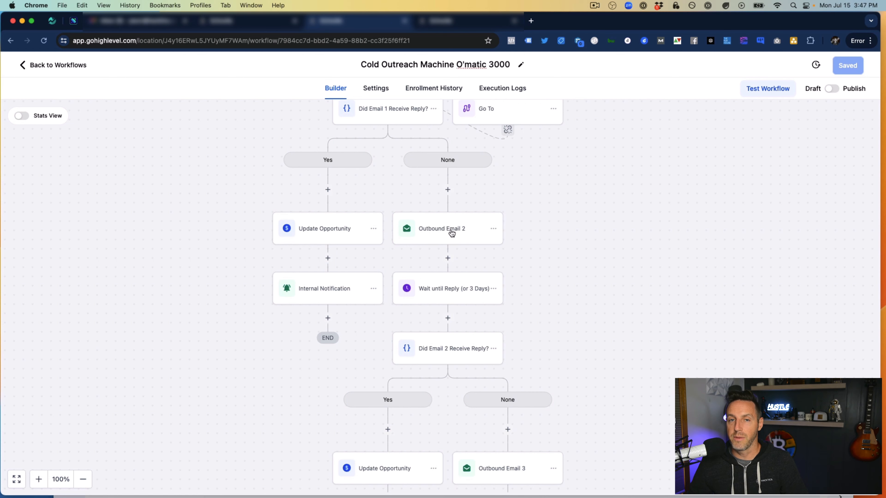
{"action": "scroll", "coordinate": [452, 233], "scroll_direction": "down", "scroll_amount": 2}
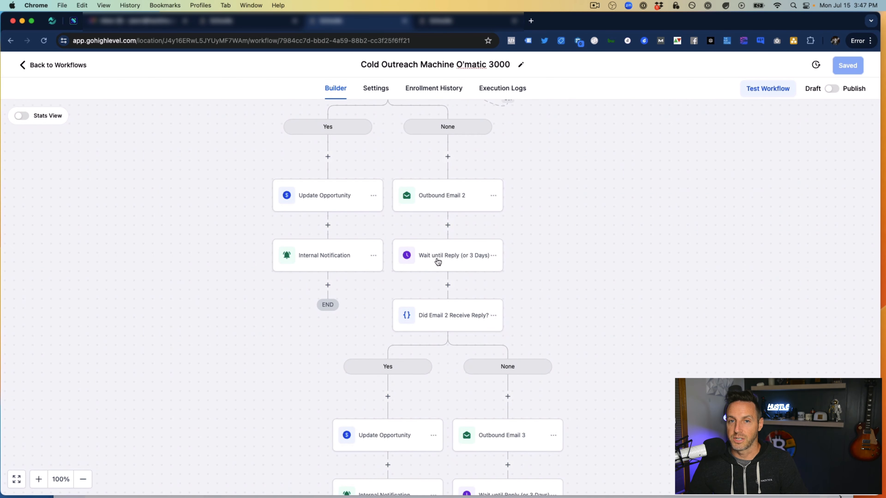
{"action": "scroll", "coordinate": [440, 258], "scroll_direction": "down", "scroll_amount": 2}
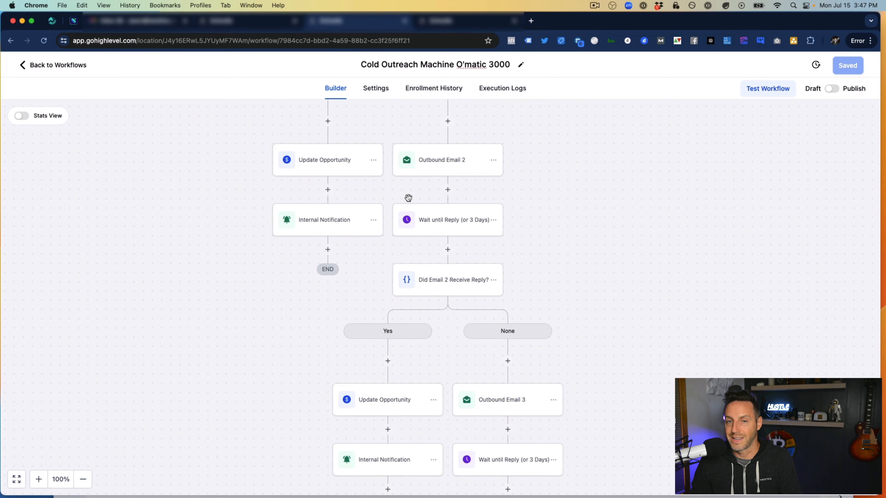
{"action": "scroll", "coordinate": [417, 196], "scroll_direction": "down", "scroll_amount": 2}
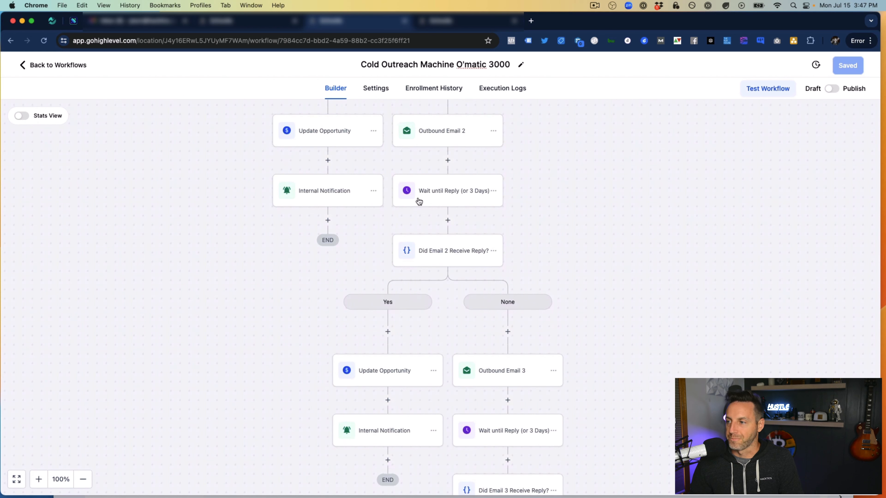
{"action": "scroll", "coordinate": [418, 203], "scroll_direction": "down", "scroll_amount": 7}
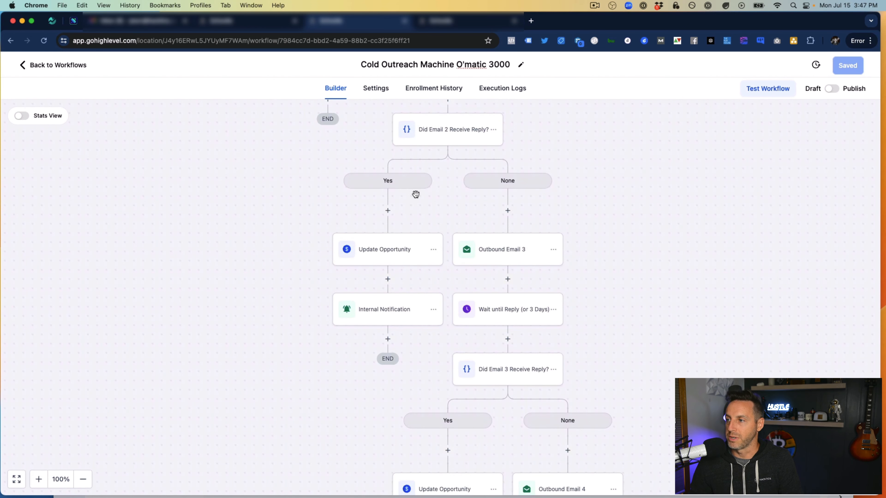
{"action": "scroll", "coordinate": [417, 197], "scroll_direction": "up", "scroll_amount": 1}
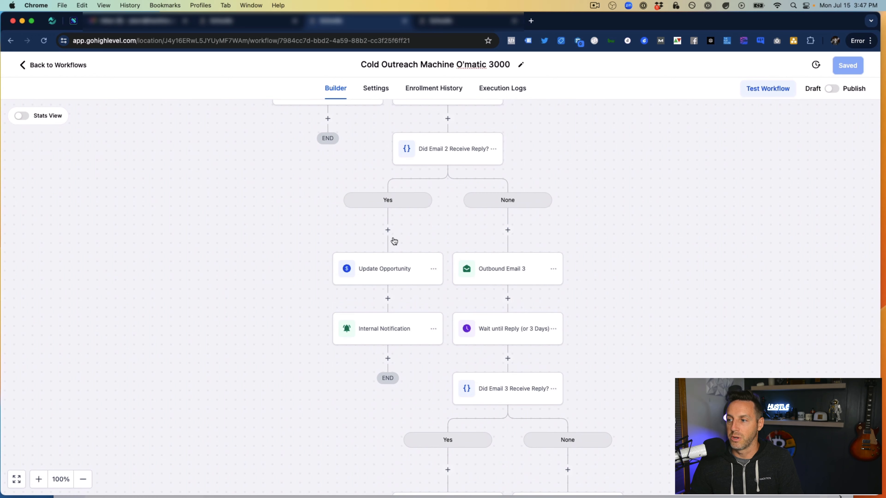
{"action": "scroll", "coordinate": [507, 237], "scroll_direction": "down", "scroll_amount": 5}
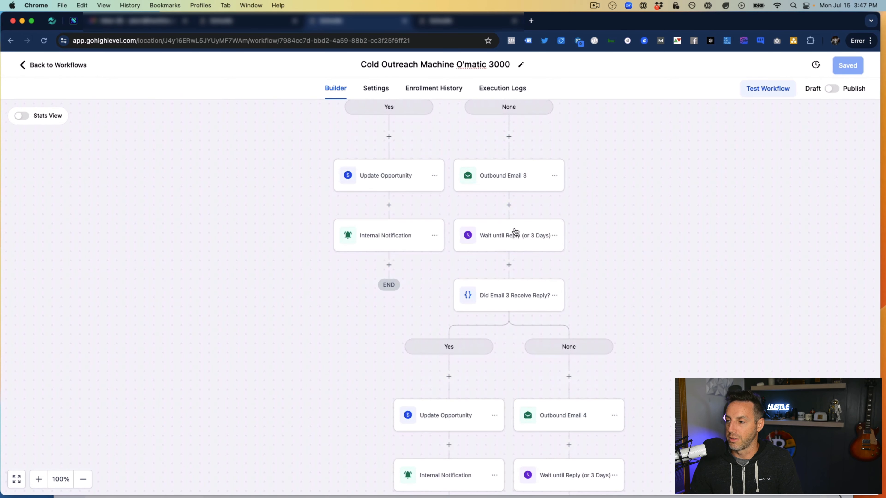
{"action": "scroll", "coordinate": [492, 240], "scroll_direction": "down", "scroll_amount": 7}
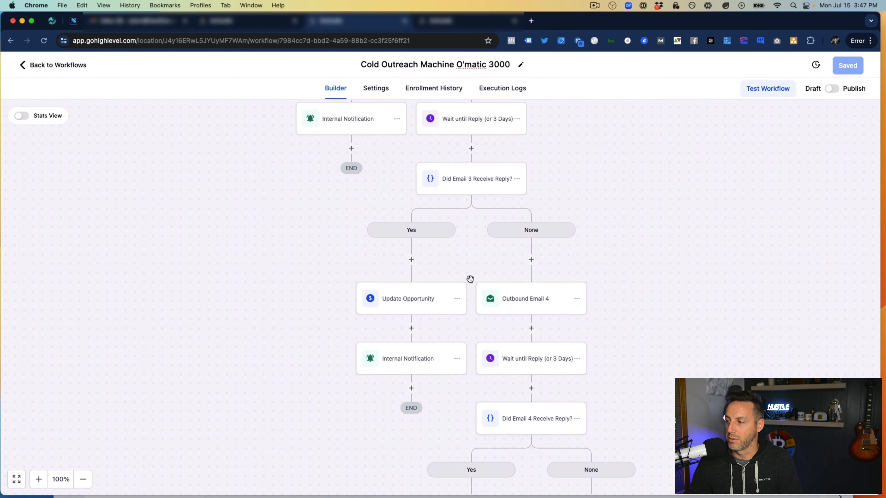
{"action": "scroll", "coordinate": [506, 365], "scroll_direction": "down", "scroll_amount": 5}
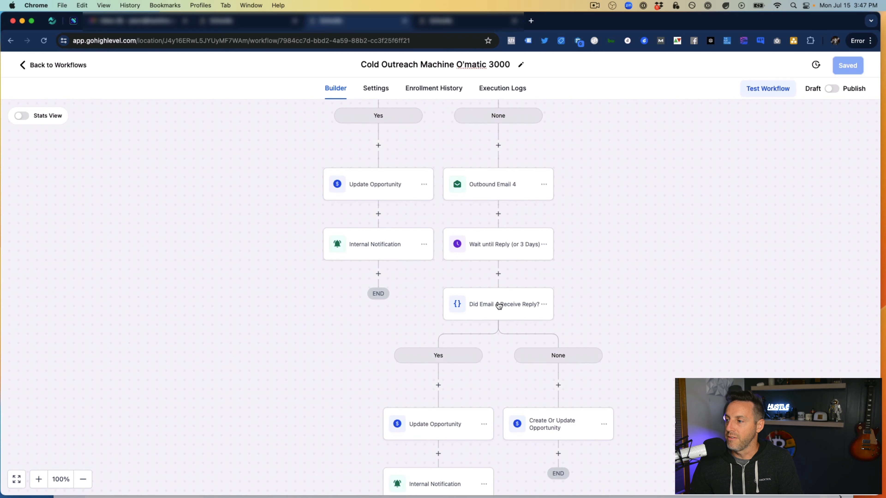
{"action": "scroll", "coordinate": [489, 310], "scroll_direction": "down", "scroll_amount": 2}
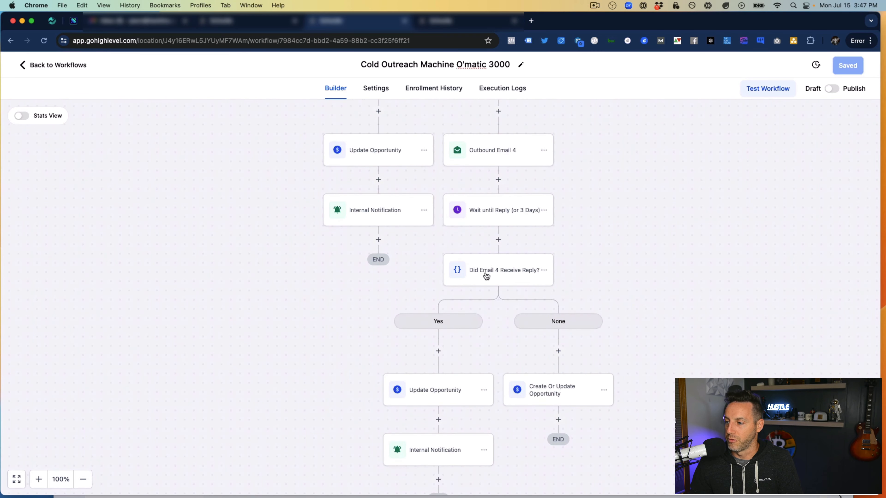
Inspect the Create Or Update Opportunity settings on the None branch of the Email 4 reply check, including its pipeline stage, and close them
{"action": "left_click", "coordinate": [569, 397]}
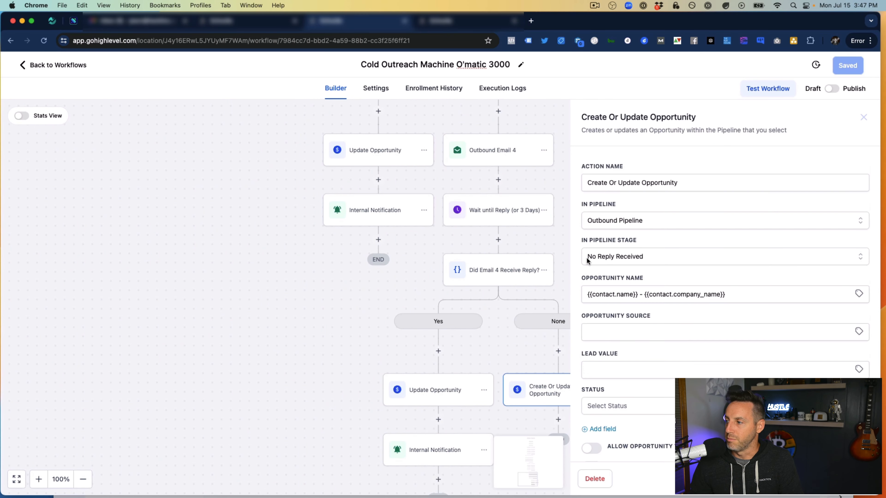
{"action": "scroll", "coordinate": [664, 333], "scroll_direction": "down", "scroll_amount": 2}
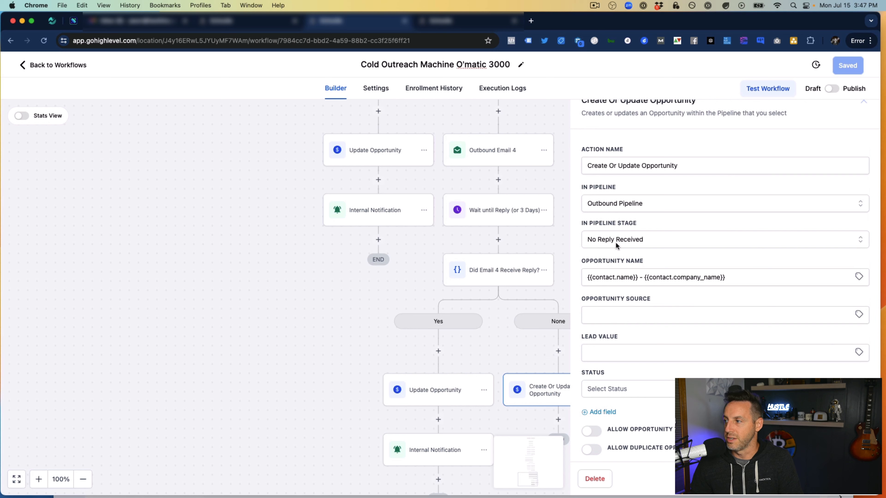
{"action": "left_click", "coordinate": [561, 352]}
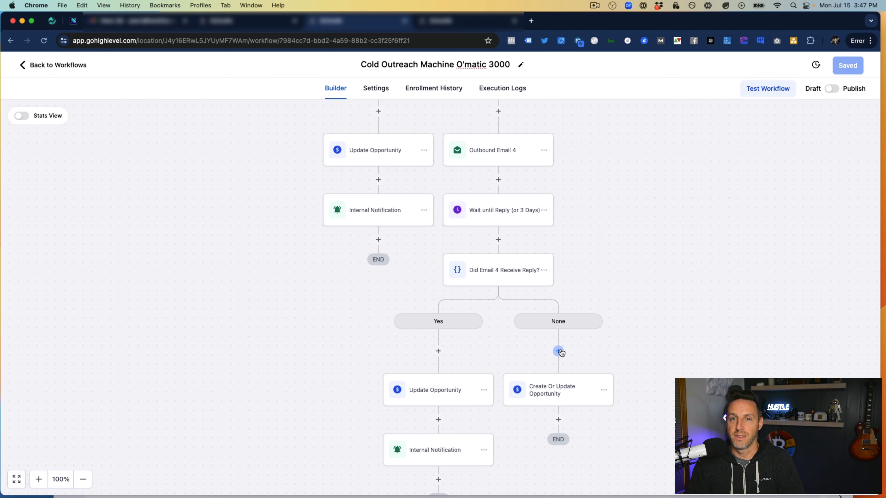
Examine the repeating pattern of outbound email, wait and reply check from the A/B split down to the Email 3 reply check
{"action": "scroll", "coordinate": [392, 294], "scroll_direction": "up", "scroll_amount": 5}
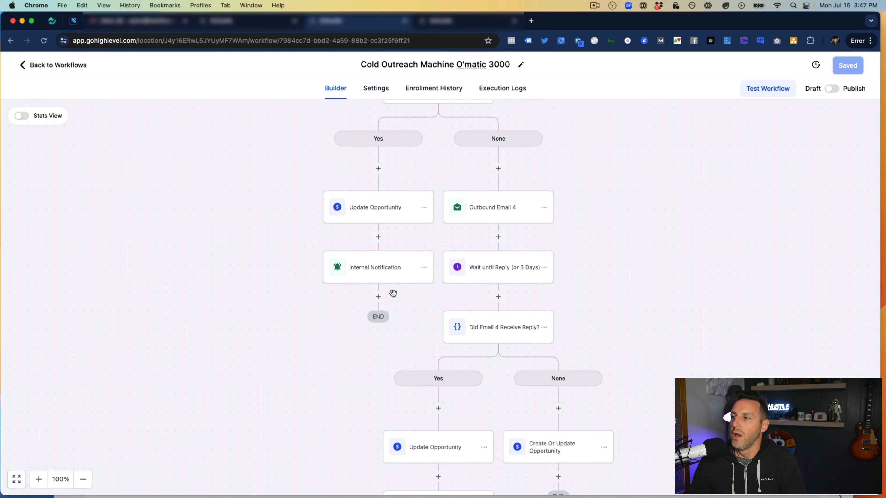
{"action": "scroll", "coordinate": [394, 296], "scroll_direction": "up", "scroll_amount": 15}
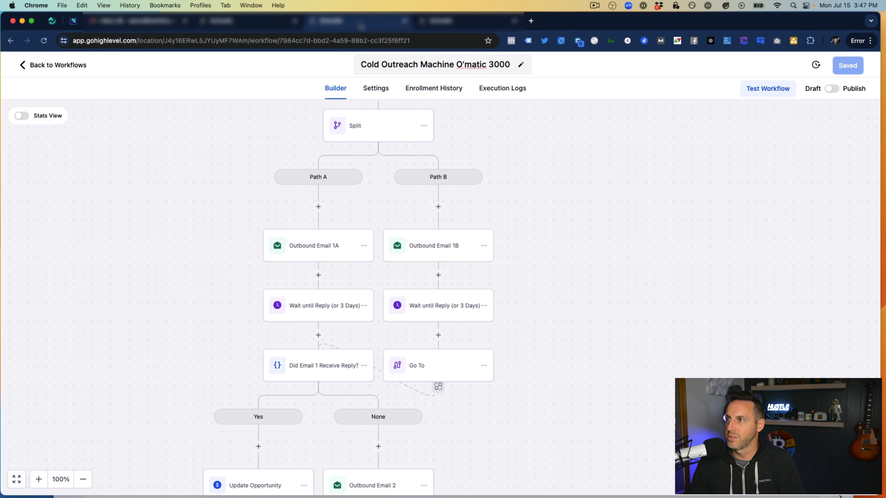
{"action": "scroll", "coordinate": [344, 142], "scroll_direction": "down", "scroll_amount": 5}
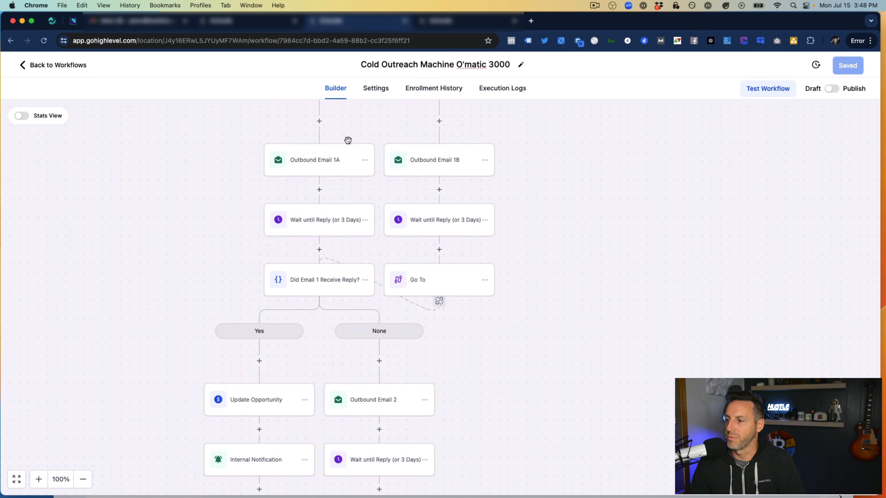
{"action": "scroll", "coordinate": [355, 265], "scroll_direction": "down", "scroll_amount": 5}
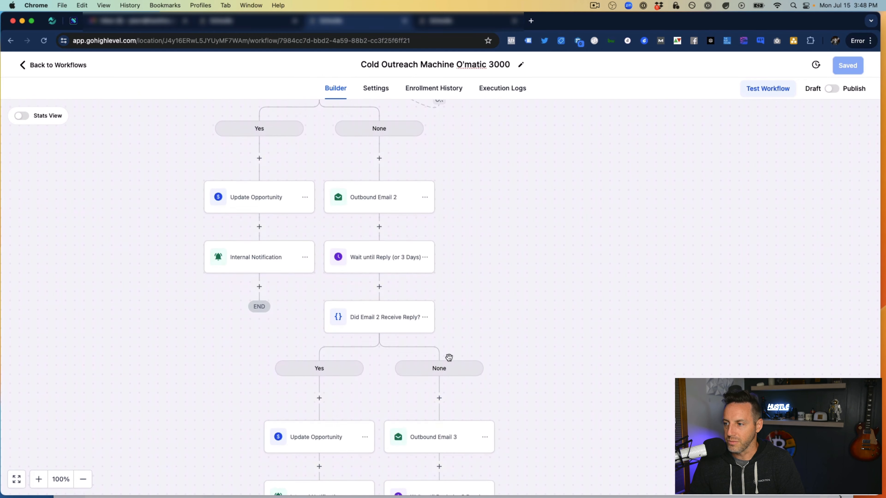
{"action": "scroll", "coordinate": [293, 311], "scroll_direction": "down", "scroll_amount": 1}
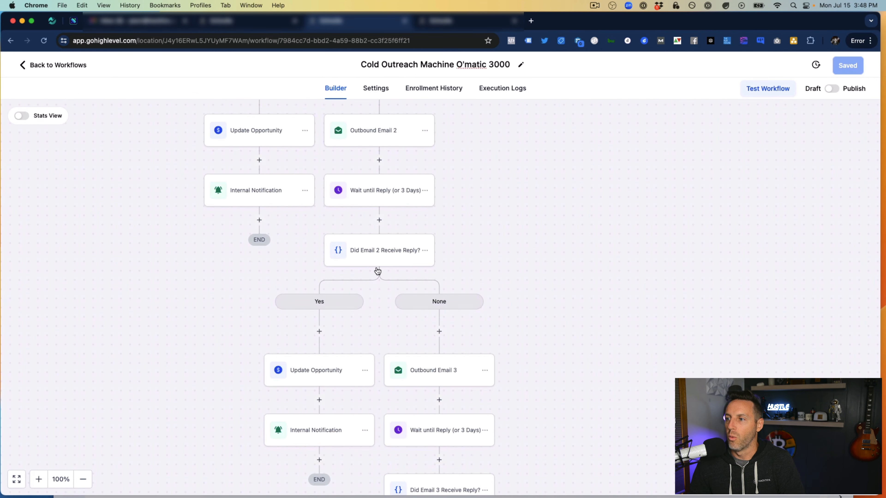
{"action": "scroll", "coordinate": [392, 315], "scroll_direction": "down", "scroll_amount": 1}
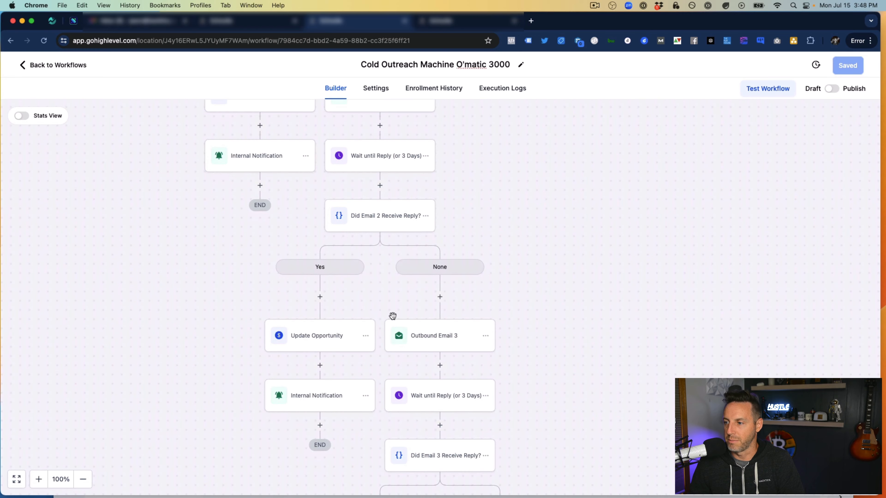
{"action": "scroll", "coordinate": [370, 271], "scroll_direction": "up", "scroll_amount": 1}
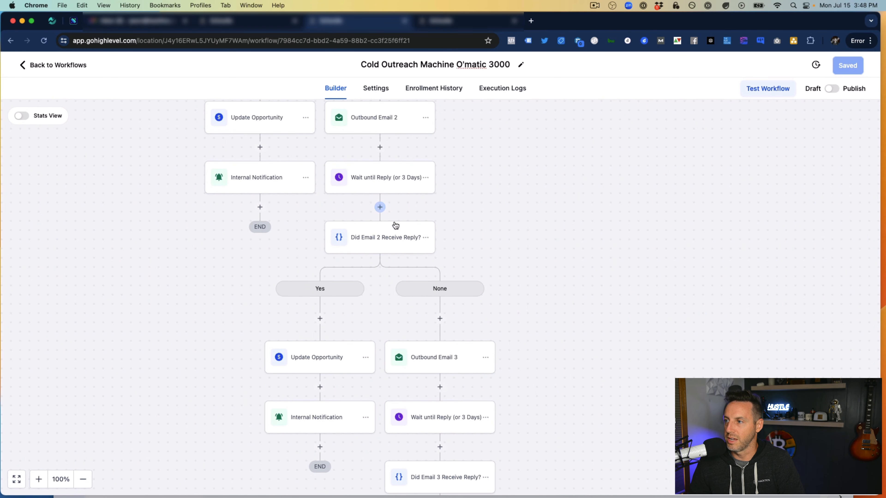
{"action": "scroll", "coordinate": [395, 237], "scroll_direction": "up", "scroll_amount": 4}
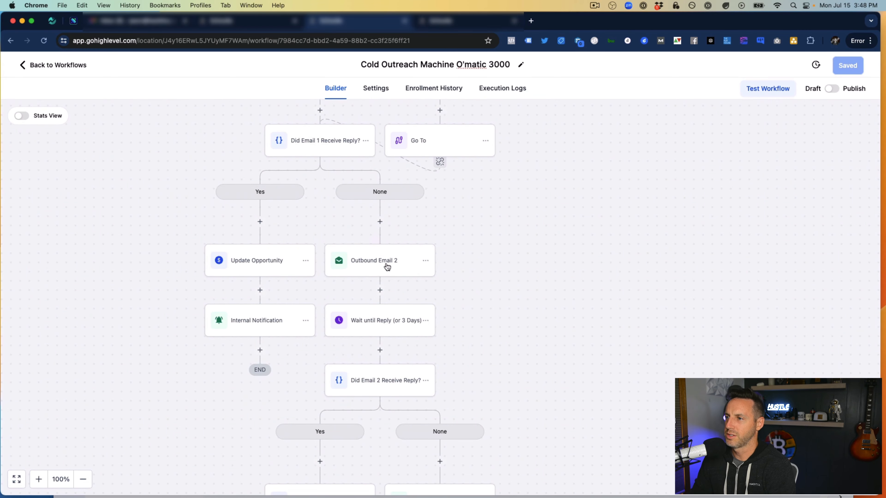
{"action": "scroll", "coordinate": [387, 262], "scroll_direction": "up", "scroll_amount": 2}
{"action": "scroll", "coordinate": [387, 267], "scroll_direction": "down", "scroll_amount": 2}
{"action": "scroll", "coordinate": [387, 267], "scroll_direction": "down", "scroll_amount": 1}
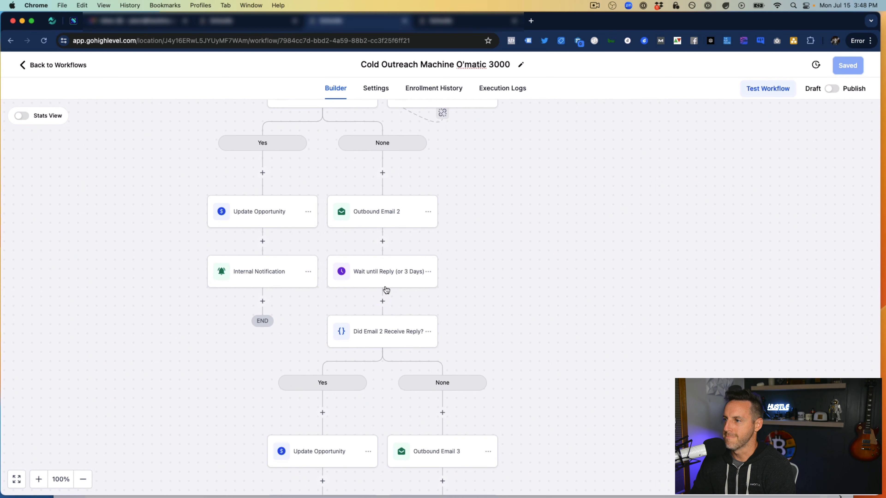
Delete the Did Email 2 Receive Reply? condition together with all of its branches
{"action": "scroll", "coordinate": [388, 349], "scroll_direction": "down", "scroll_amount": 1}
{"action": "scroll", "coordinate": [379, 293], "scroll_direction": "down", "scroll_amount": 1}
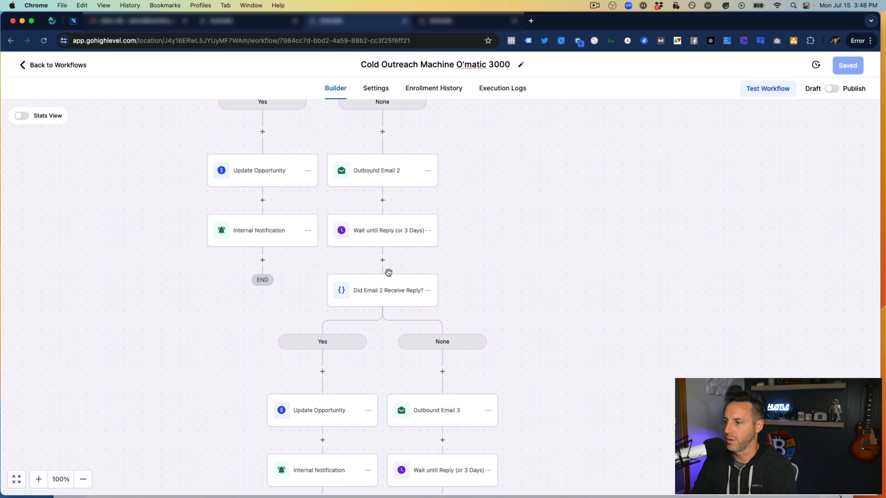
{"action": "left_click", "coordinate": [428, 290]}
{"action": "left_click", "coordinate": [485, 362]}
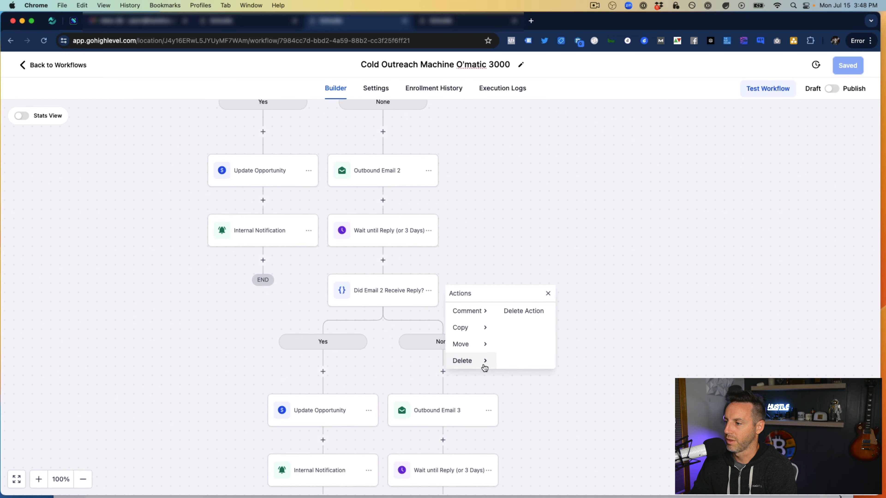
{"action": "left_click", "coordinate": [527, 315]}
{"action": "left_click", "coordinate": [539, 308]}
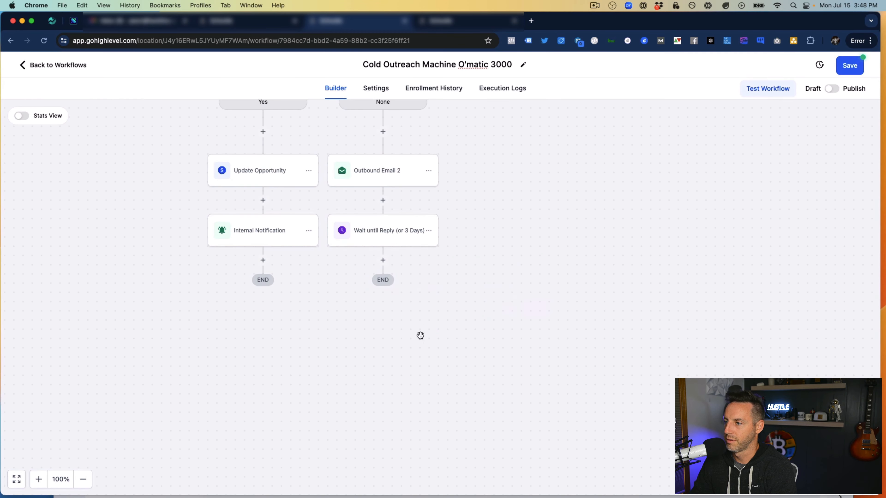
Copy only the Did Email 1 Receive Reply? condition to the end of the None branch, below the wait that follows Outbound Email 2
{"action": "scroll", "coordinate": [307, 277], "scroll_direction": "up", "scroll_amount": 3}
{"action": "scroll", "coordinate": [340, 174], "scroll_direction": "up", "scroll_amount": 1}
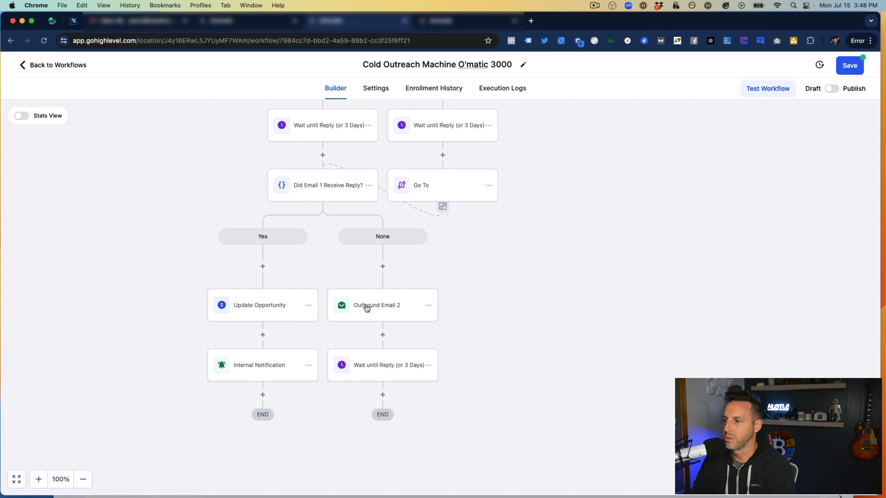
{"action": "scroll", "coordinate": [389, 370], "scroll_direction": "up", "scroll_amount": 1}
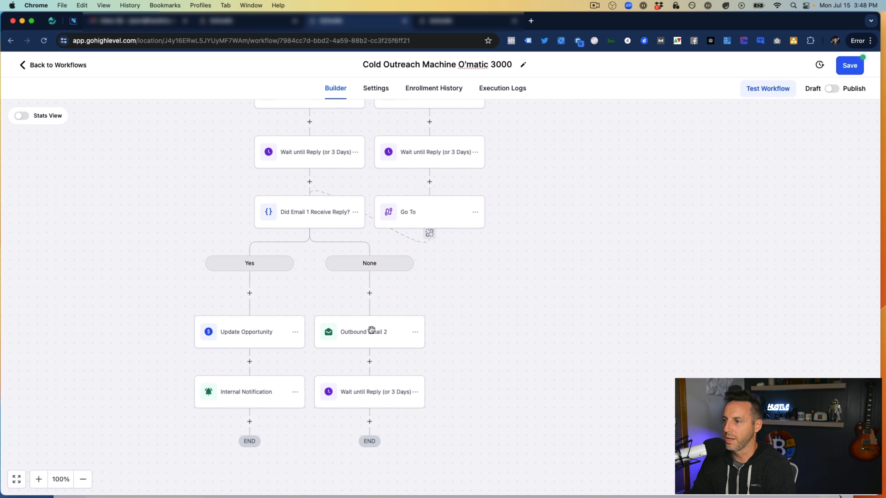
{"action": "left_click", "coordinate": [355, 212]}
{"action": "mouse_move", "coordinate": [382, 251]}
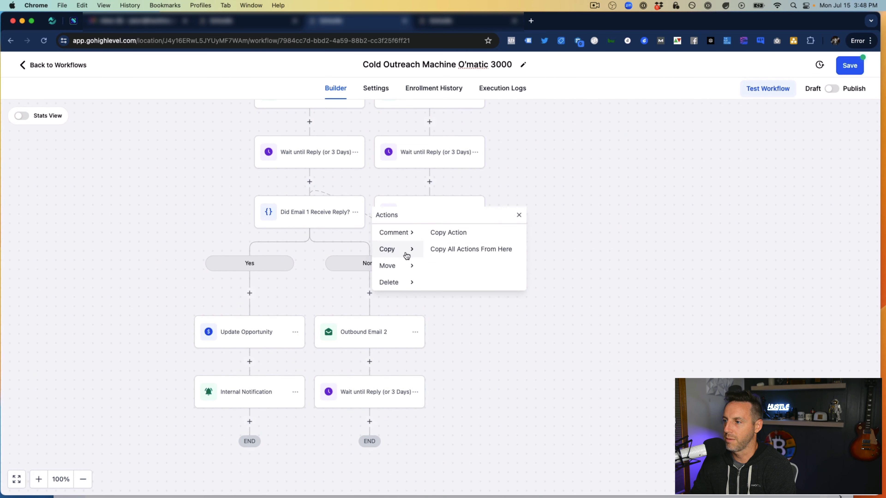
{"action": "left_click", "coordinate": [465, 234]}
{"action": "left_click", "coordinate": [369, 420]}
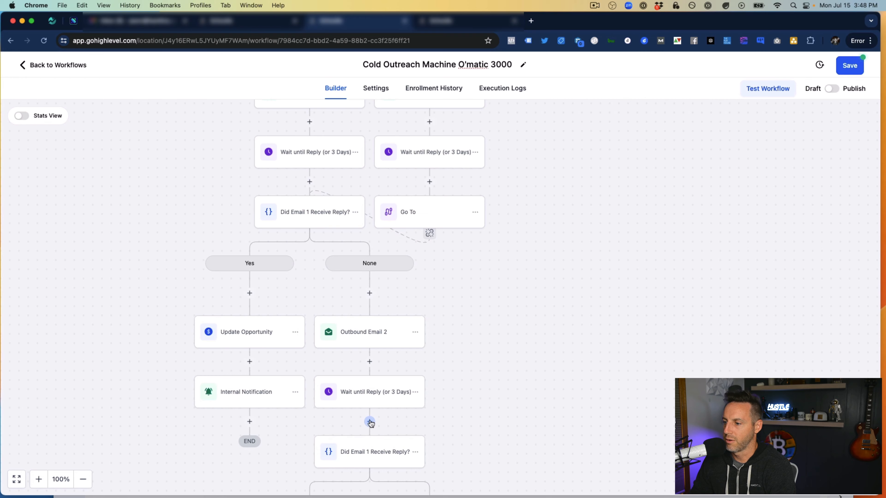
Delete the copied Did Email 1 Receive Reply? condition and its empty branches below the Outbound Email 2 wait
{"action": "scroll", "coordinate": [390, 402], "scroll_direction": "down", "scroll_amount": 3}
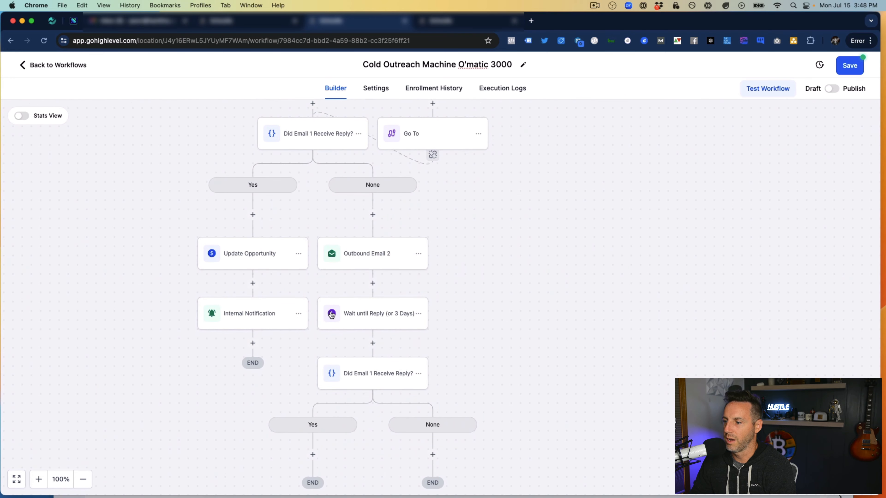
{"action": "scroll", "coordinate": [351, 312], "scroll_direction": "down", "scroll_amount": 3}
{"action": "scroll", "coordinate": [331, 358], "scroll_direction": "up", "scroll_amount": 2}
{"action": "scroll", "coordinate": [330, 361], "scroll_direction": "up", "scroll_amount": 2}
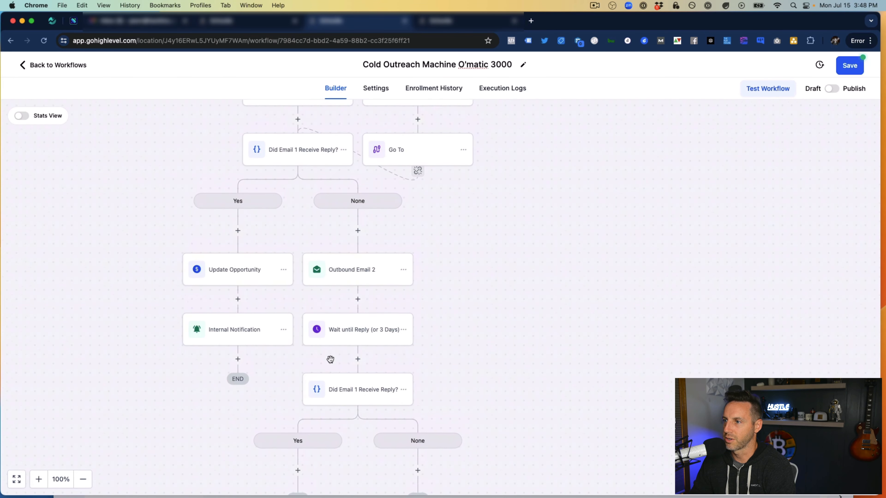
{"action": "scroll", "coordinate": [384, 384], "scroll_direction": "down", "scroll_amount": 2}
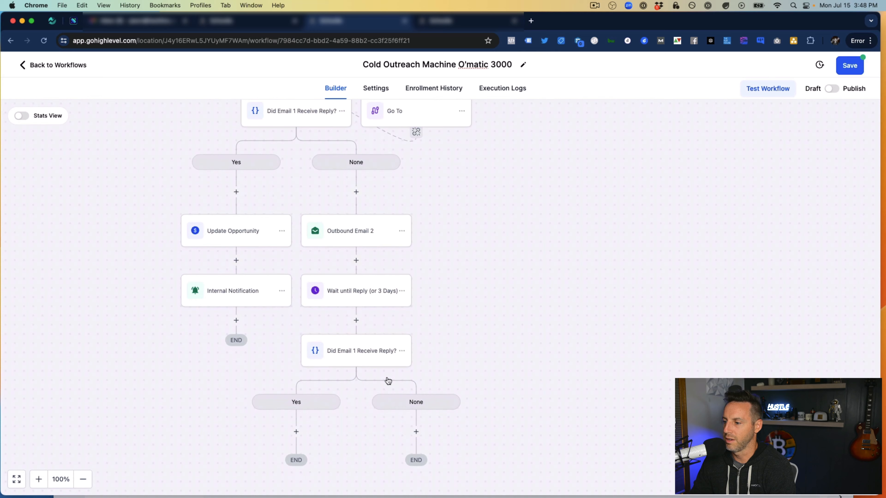
{"action": "left_click", "coordinate": [402, 350]}
{"action": "left_click", "coordinate": [439, 422]}
{"action": "left_click", "coordinate": [504, 371]}
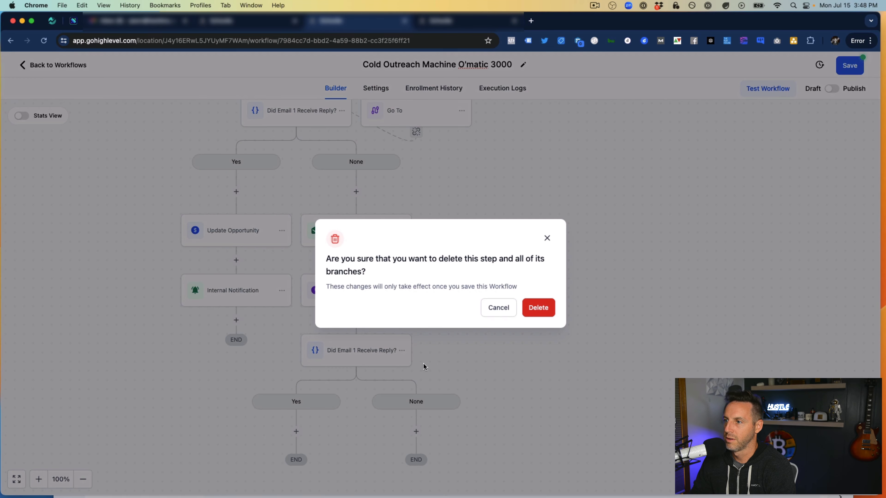
{"action": "left_click", "coordinate": [538, 308]}
Copy the original Did Email 1 Receive Reply? condition with all actions from there to below the wait that follows Outbound Email 2
{"action": "scroll", "coordinate": [349, 181], "scroll_direction": "up", "scroll_amount": 2}
{"action": "left_click", "coordinate": [342, 179]}
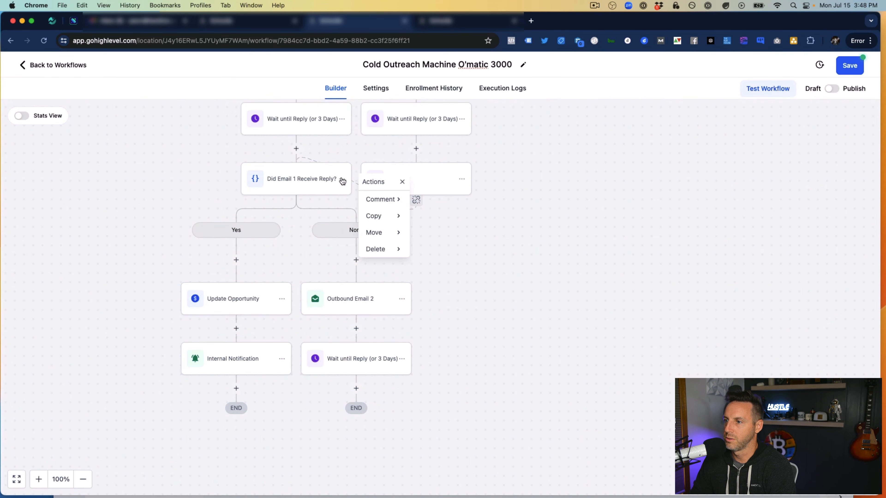
{"action": "mouse_move", "coordinate": [391, 222]}
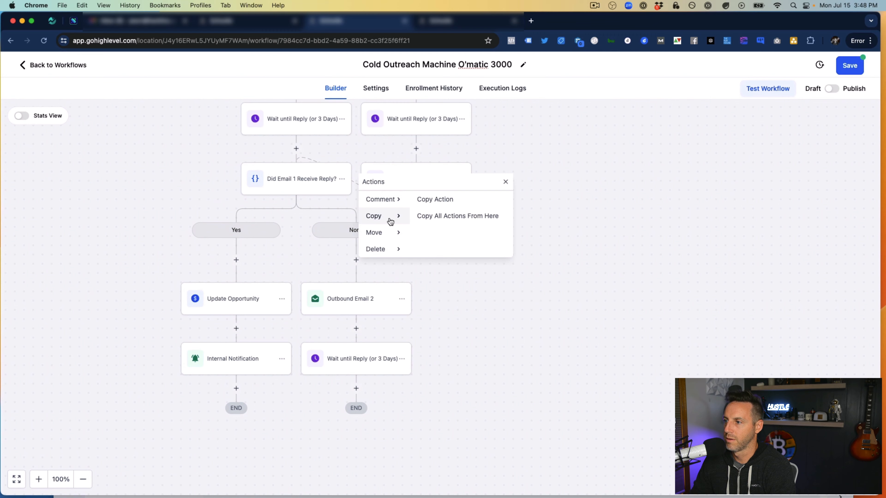
{"action": "left_click", "coordinate": [454, 217]}
{"action": "scroll", "coordinate": [356, 314], "scroll_direction": "down", "scroll_amount": 2}
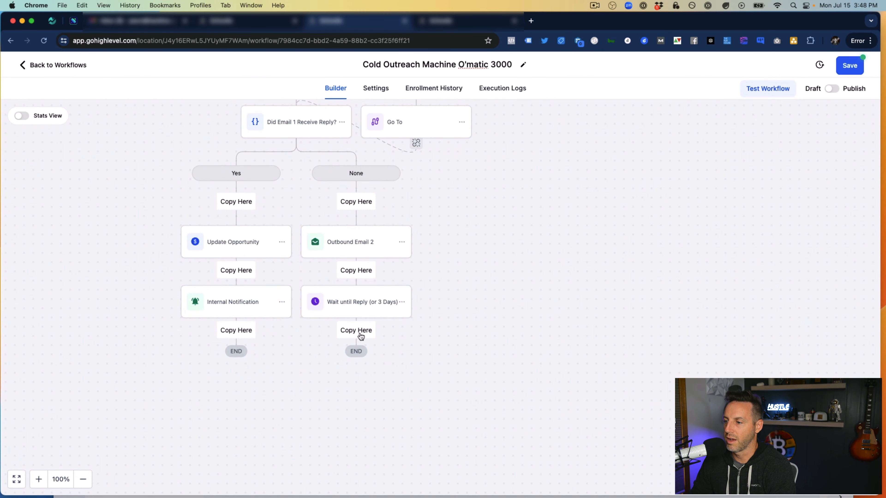
{"action": "left_click", "coordinate": [359, 336]}
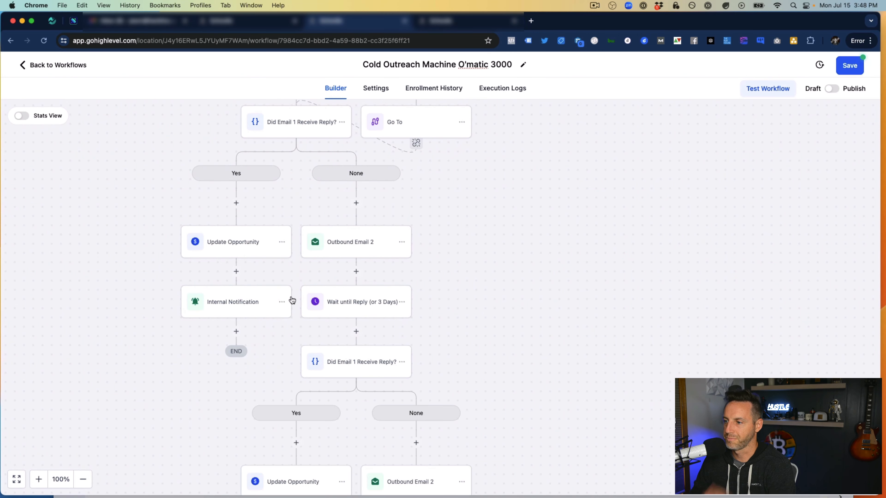
Check the Outbound Email 2 wait settings and rename the copied condition below it as Did Email 2 Receive Reply?, saving the action
{"action": "scroll", "coordinate": [295, 313], "scroll_direction": "down", "scroll_amount": 1}
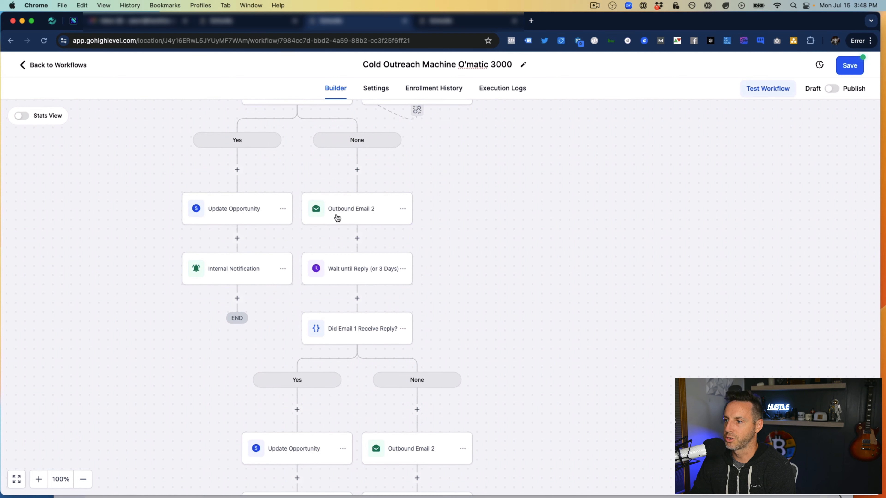
{"action": "left_click", "coordinate": [377, 332]}
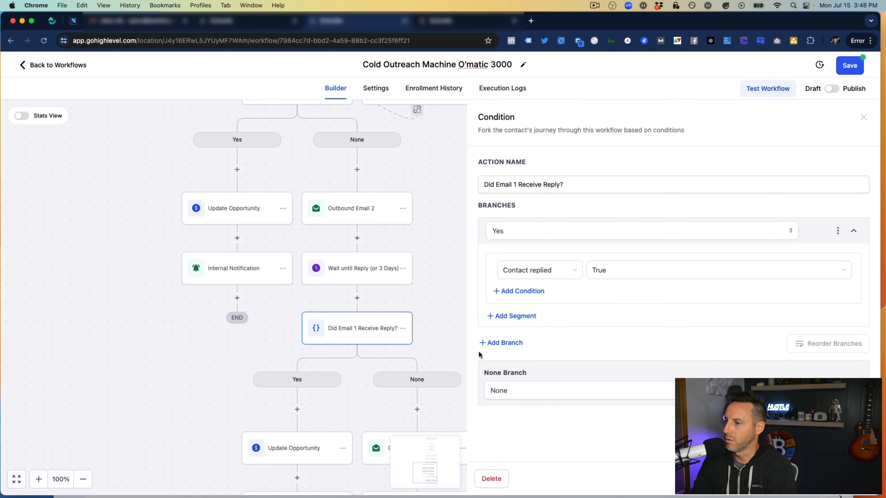
{"action": "left_click", "coordinate": [354, 265]}
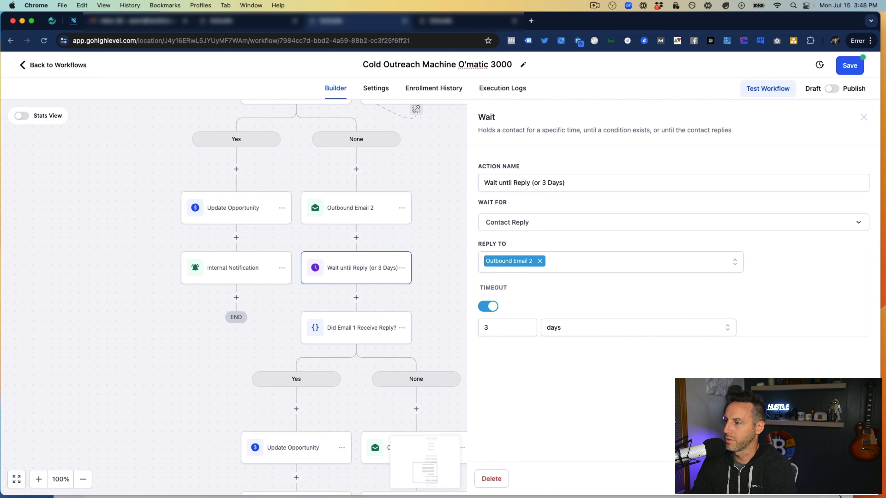
{"action": "left_click", "coordinate": [374, 329]}
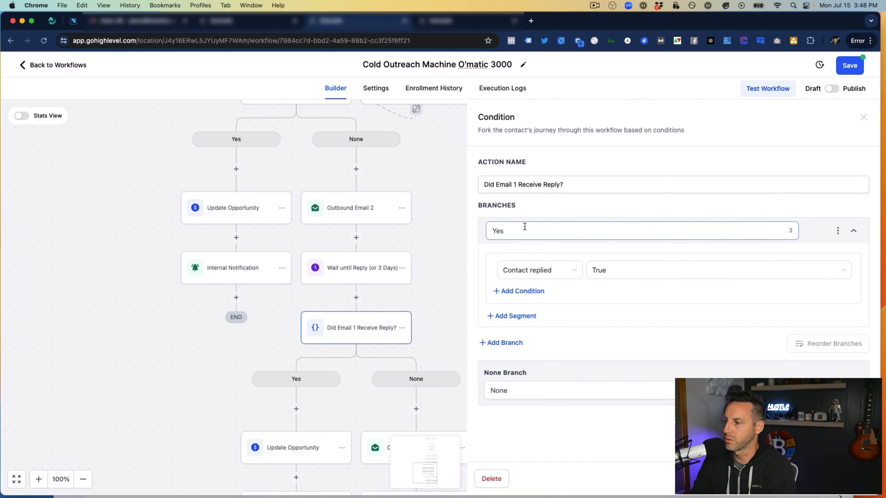
{"action": "double_click", "coordinate": [515, 184]}
{"action": "type", "text": "2"}
{"action": "left_click", "coordinate": [841, 479]}
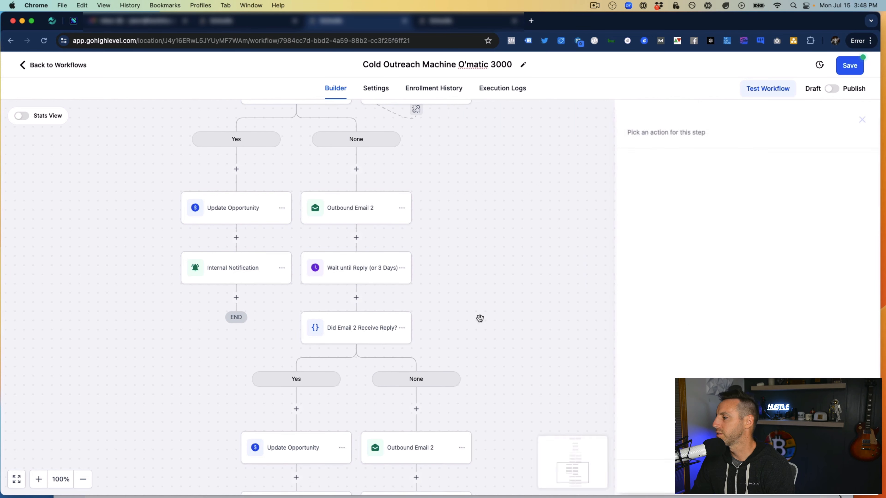
Copy the Did Email 2 Receive Reply? condition with all actions from there to below the wait ending its None branch
{"action": "scroll", "coordinate": [413, 290], "scroll_direction": "down", "scroll_amount": 5}
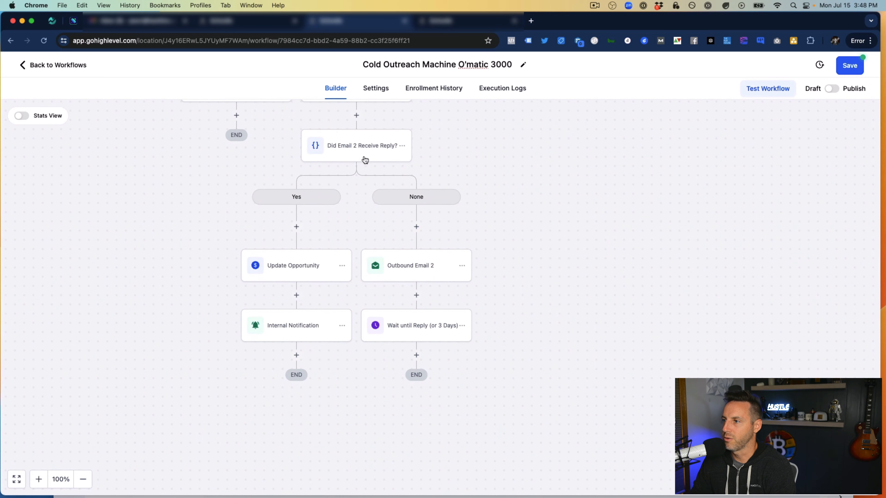
{"action": "scroll", "coordinate": [363, 160], "scroll_direction": "up", "scroll_amount": 3}
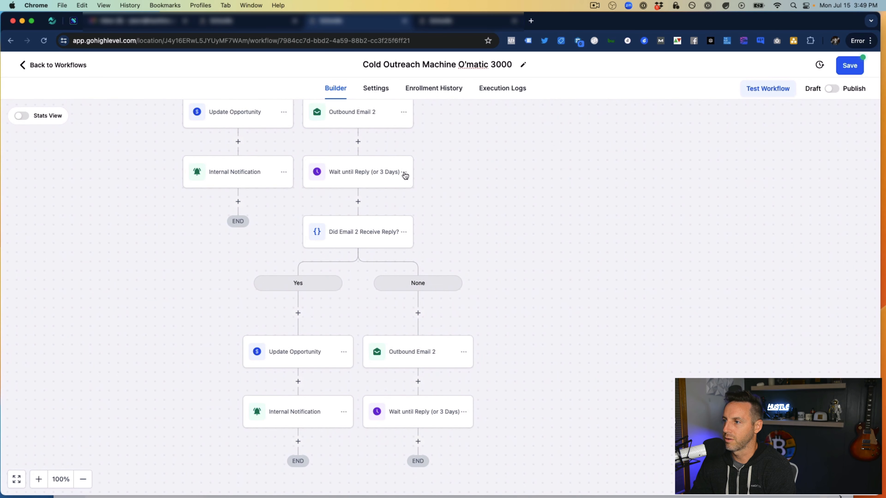
{"action": "left_click", "coordinate": [404, 172]}
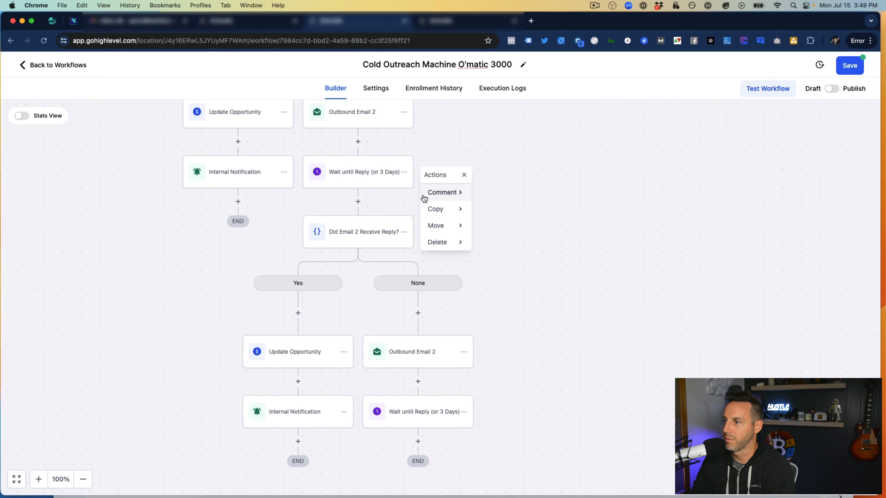
{"action": "left_click", "coordinate": [403, 233]}
{"action": "left_click", "coordinate": [458, 269]}
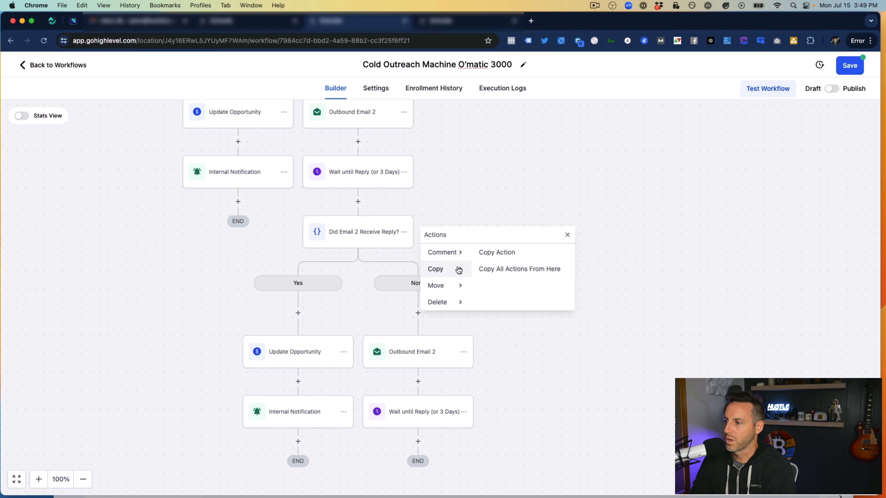
{"action": "left_click", "coordinate": [502, 269]}
{"action": "scroll", "coordinate": [447, 289], "scroll_direction": "down", "scroll_amount": 3}
{"action": "left_click", "coordinate": [422, 349]}
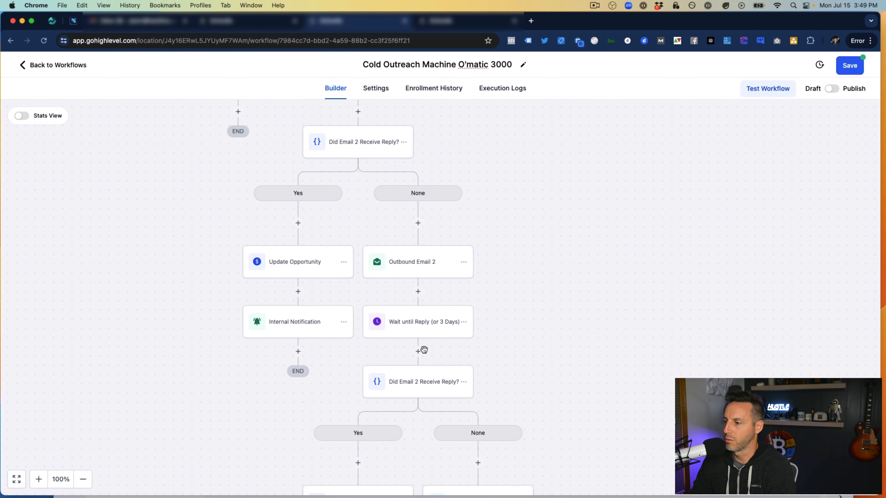
Check the wait settings in the Did Email 2 None branch and rename the email above it as Outbound Email 3, saving the action
{"action": "left_click", "coordinate": [430, 325]}
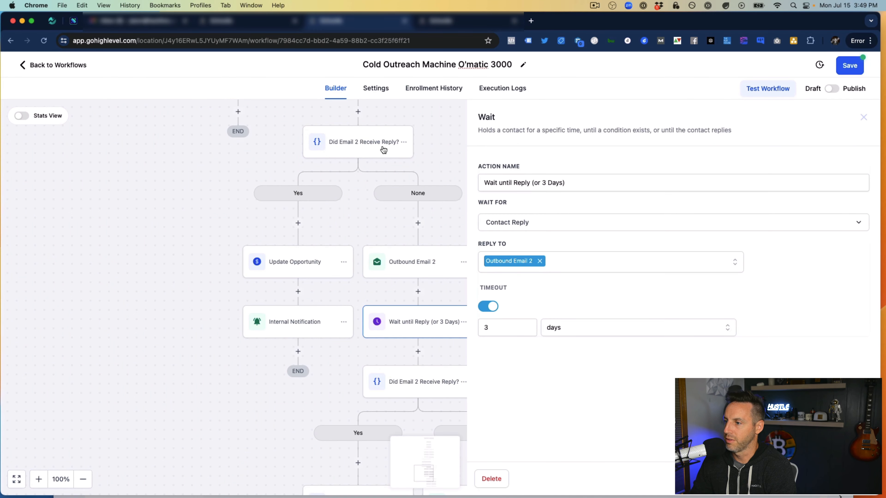
{"action": "left_click", "coordinate": [434, 267]}
{"action": "left_click", "coordinate": [685, 198]}
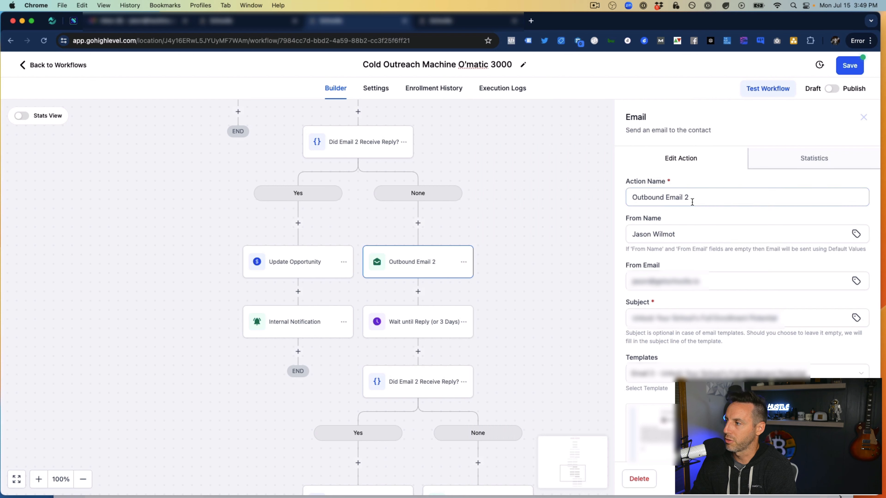
{"action": "left_click", "coordinate": [843, 479]}
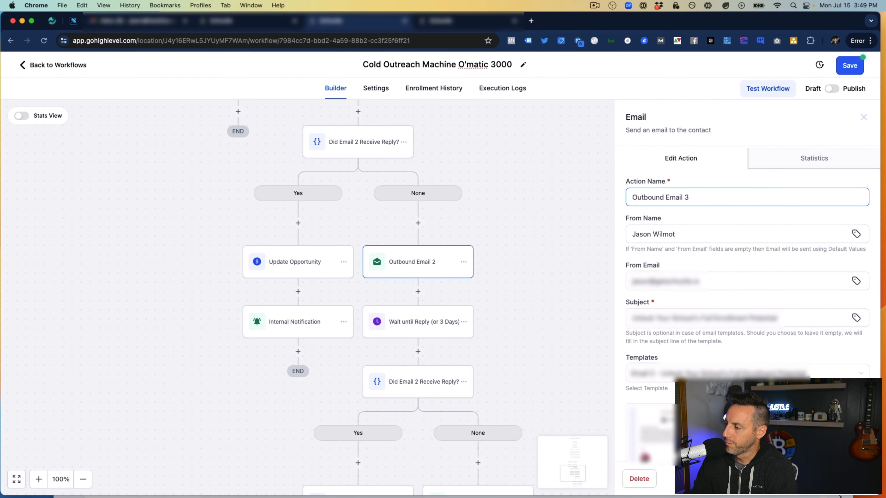
Rename the copied condition below the Outbound Email 3 wait as Did Email 3 Receive Reply? and save the action
{"action": "scroll", "coordinate": [432, 288], "scroll_direction": "down", "scroll_amount": 3}
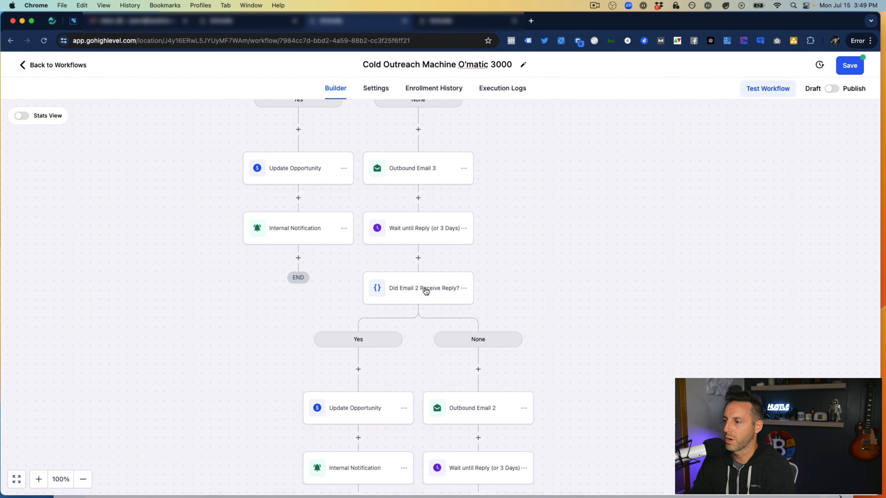
{"action": "left_click", "coordinate": [425, 290]}
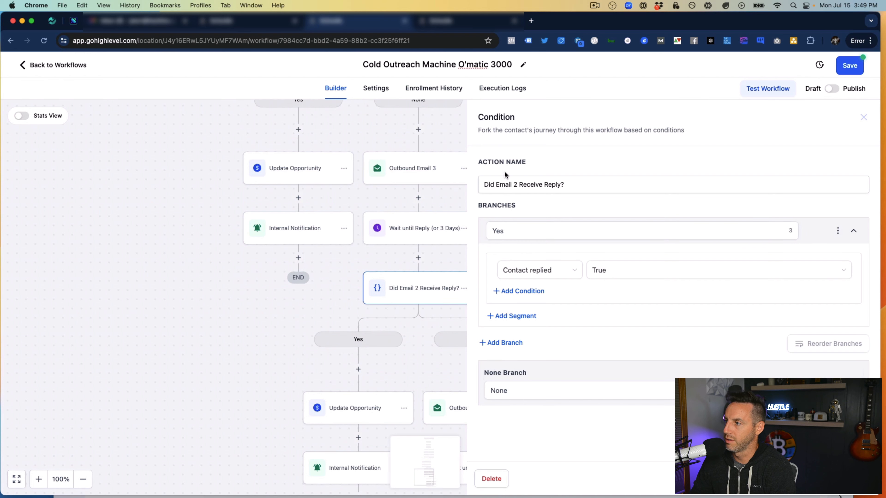
{"action": "double_click", "coordinate": [516, 184]}
{"action": "type", "text": "3"}
{"action": "left_click", "coordinate": [841, 479]}
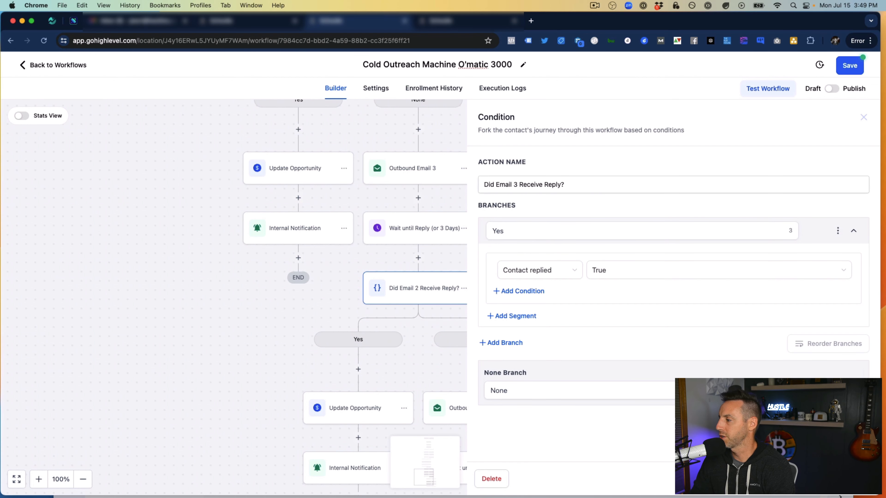
{"action": "scroll", "coordinate": [443, 266], "scroll_direction": "down", "scroll_amount": 4}
{"action": "scroll", "coordinate": [412, 307], "scroll_direction": "up", "scroll_amount": 3}
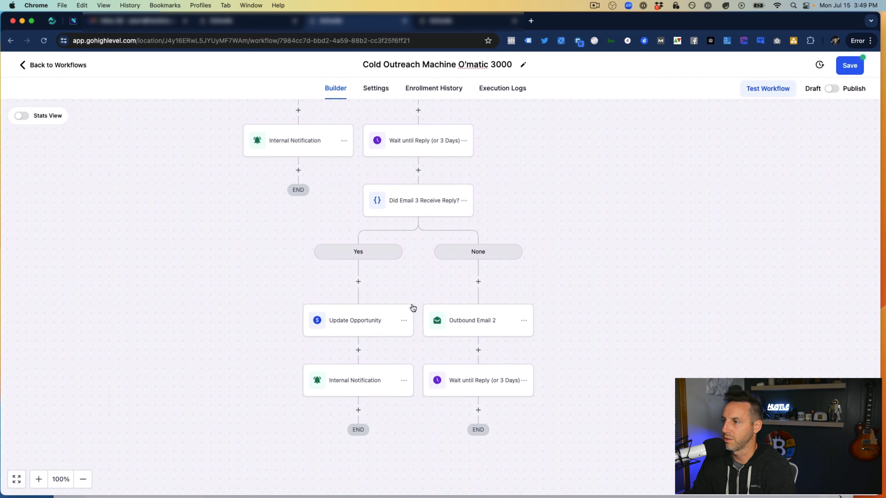
{"action": "scroll", "coordinate": [411, 307], "scroll_direction": "right", "scroll_amount": 3}
{"action": "left_click", "coordinate": [420, 325]}
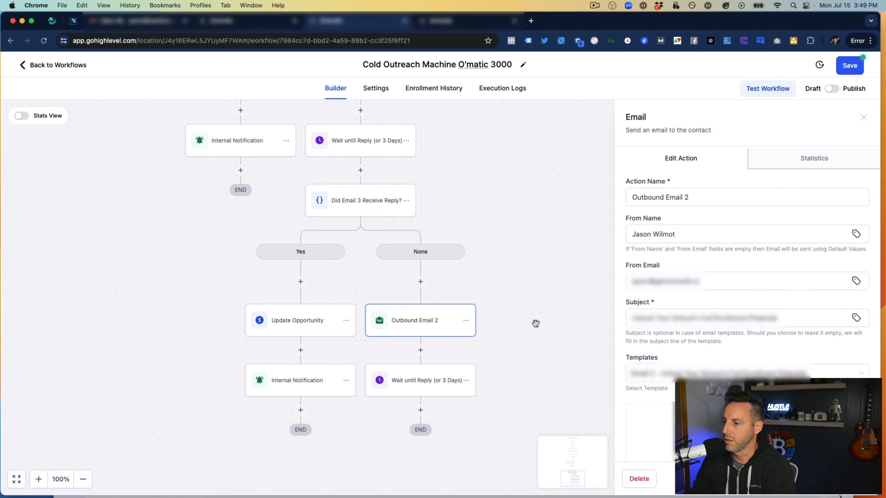
{"action": "scroll", "coordinate": [666, 248], "scroll_direction": "down", "scroll_amount": 4}
{"action": "left_click", "coordinate": [665, 239]}
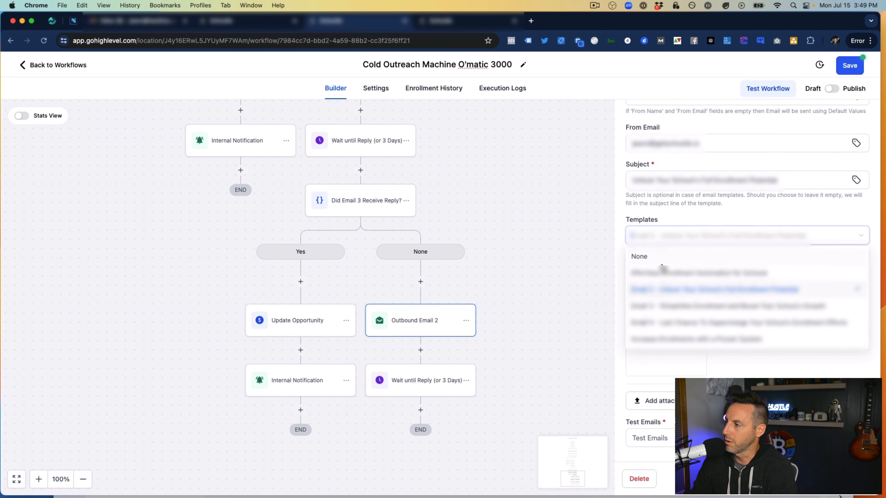
{"action": "left_click", "coordinate": [658, 308]}
{"action": "left_click", "coordinate": [560, 294]}
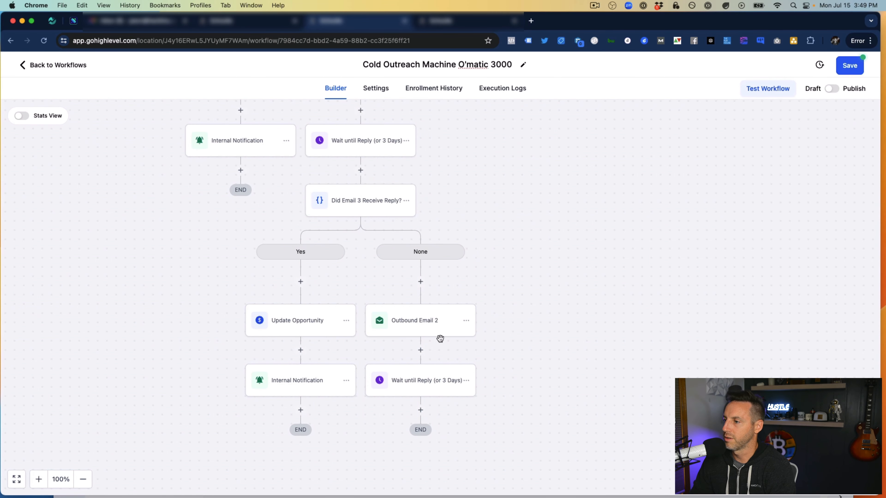
Rename the email in the Did Email 3 None branch as Outbound Email 3, assign the Email 3 template and save the action
{"action": "left_click", "coordinate": [428, 334]}
{"action": "left_click", "coordinate": [689, 198]}
{"action": "scroll", "coordinate": [689, 209], "scroll_direction": "down", "scroll_amount": 4}
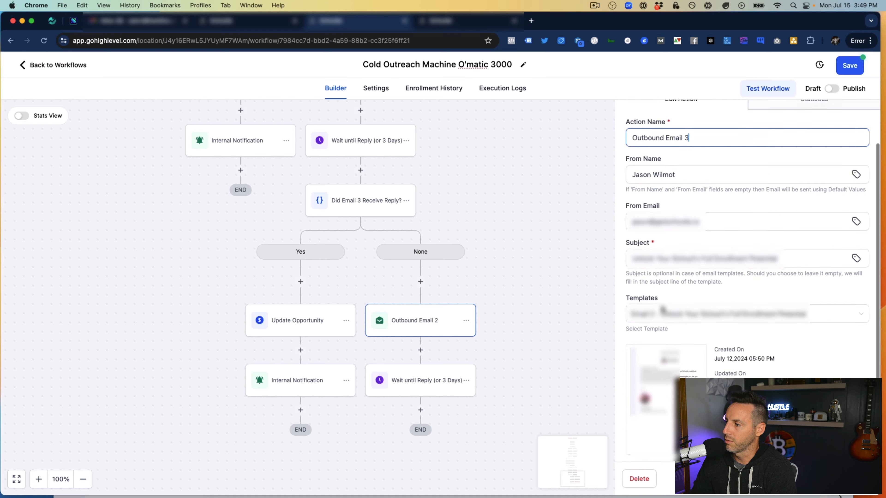
{"action": "left_click", "coordinate": [681, 236]}
{"action": "left_click", "coordinate": [667, 306]}
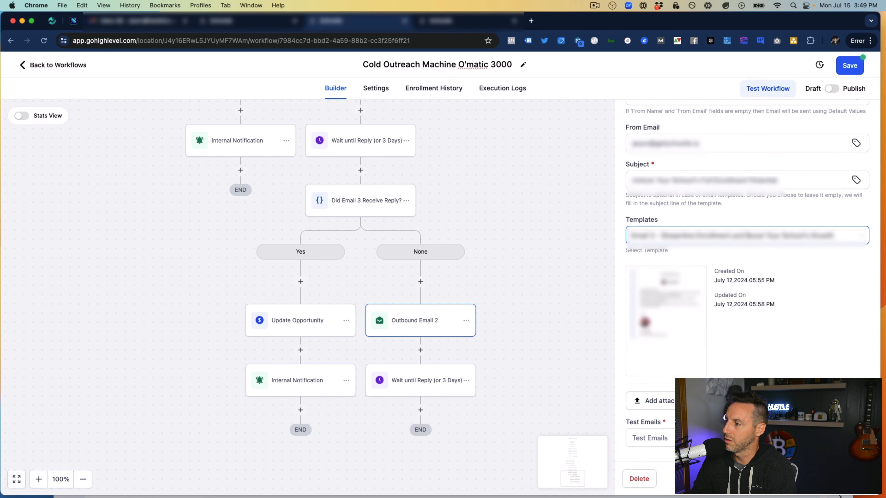
{"action": "left_click", "coordinate": [853, 482]}
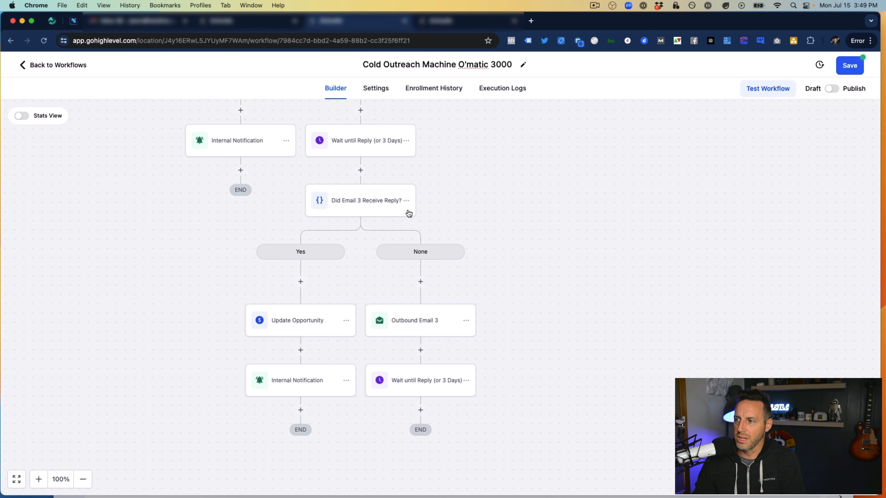
{"action": "scroll", "coordinate": [499, 305], "scroll_direction": "up", "scroll_amount": 1}
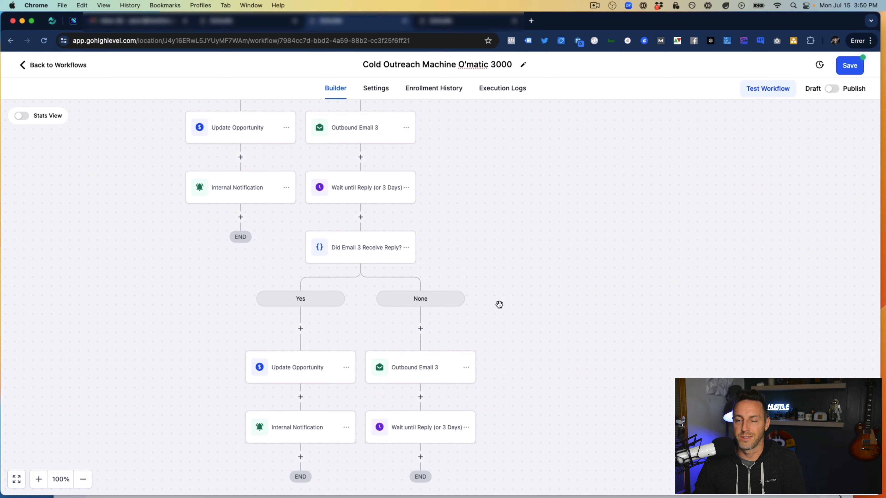
{"action": "scroll", "coordinate": [419, 289], "scroll_direction": "down", "scroll_amount": 5}
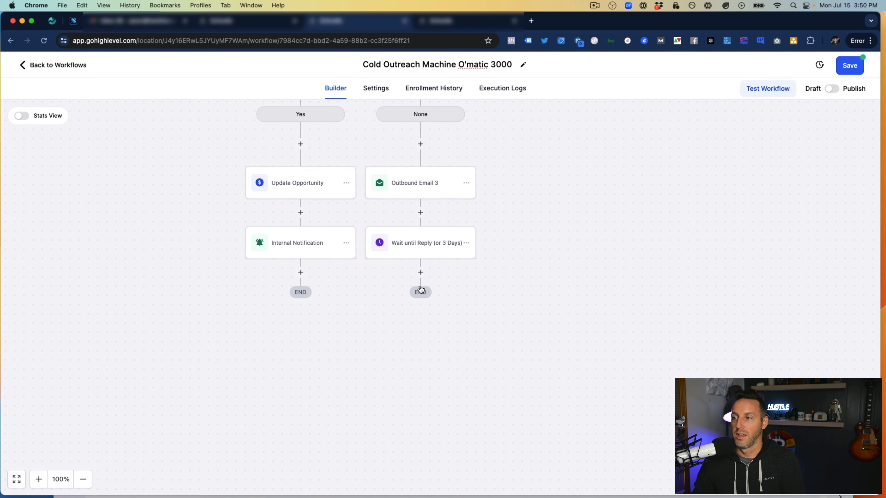